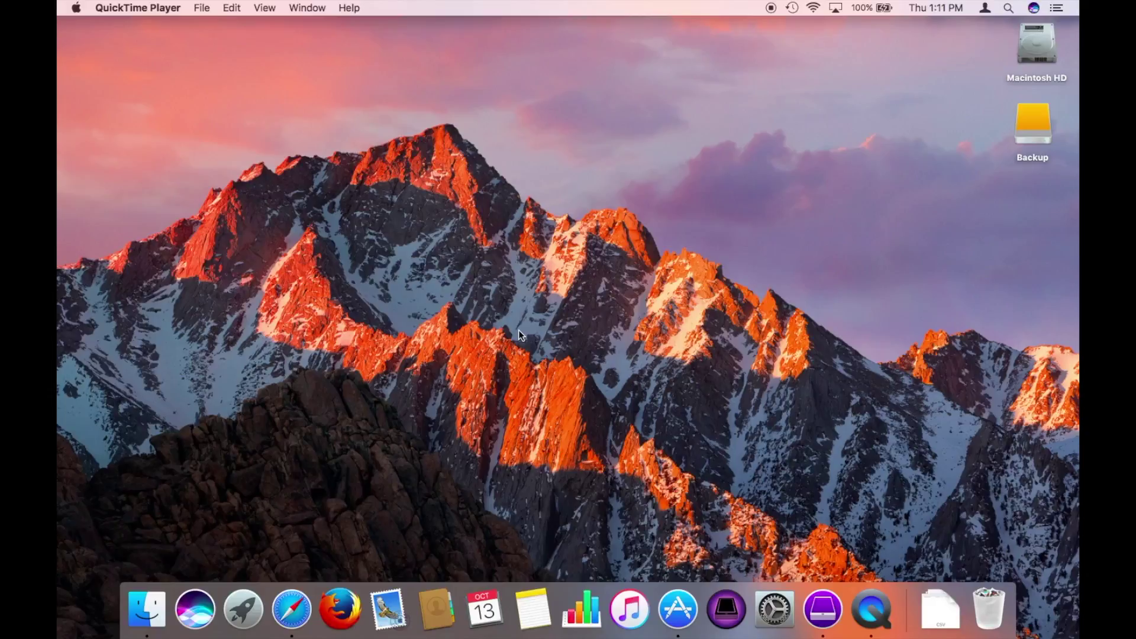
# Step: Check Apple Configurator 2's signed-in account, then hide it and load vpp.itunes.apple.com in Safari
pyautogui.click(824, 609)
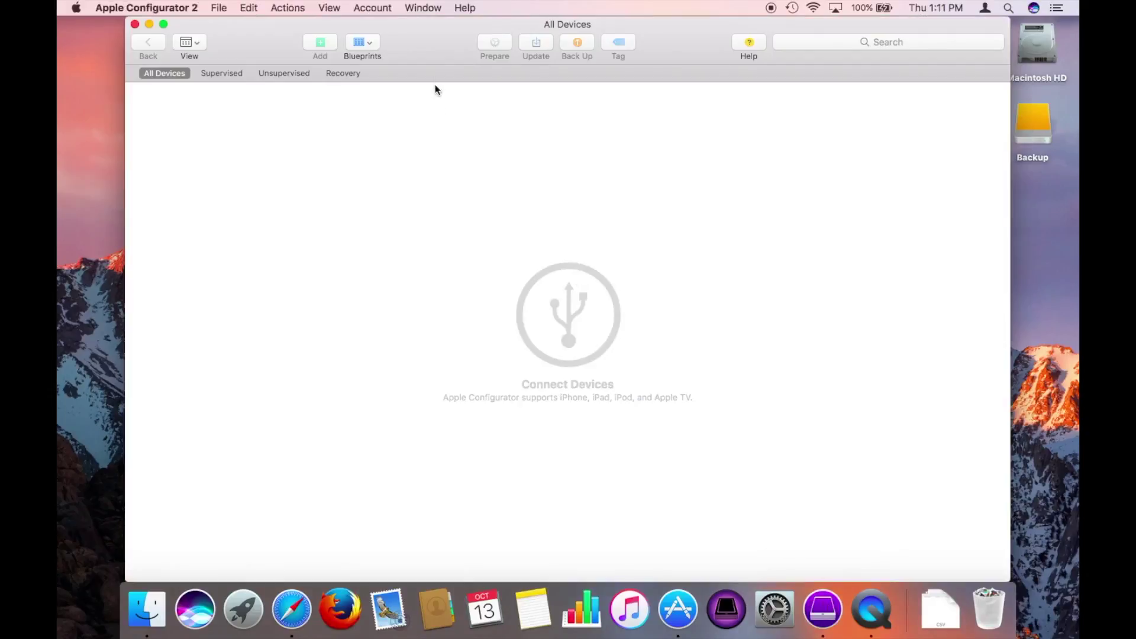
pyautogui.click(382, 7)
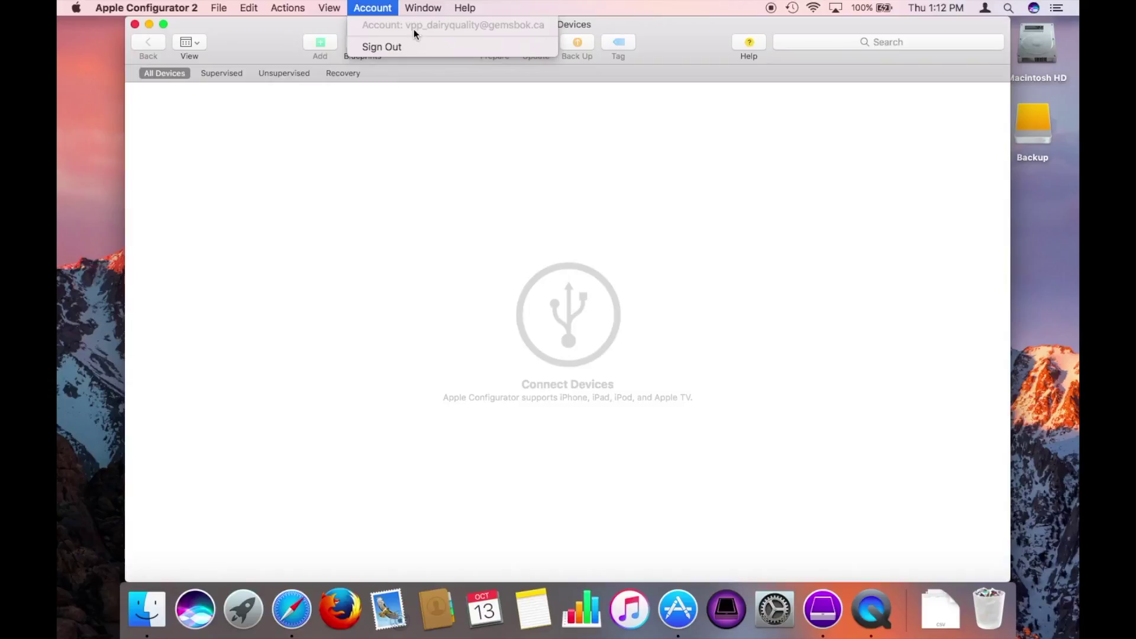
pyautogui.moveTo(194, 4)
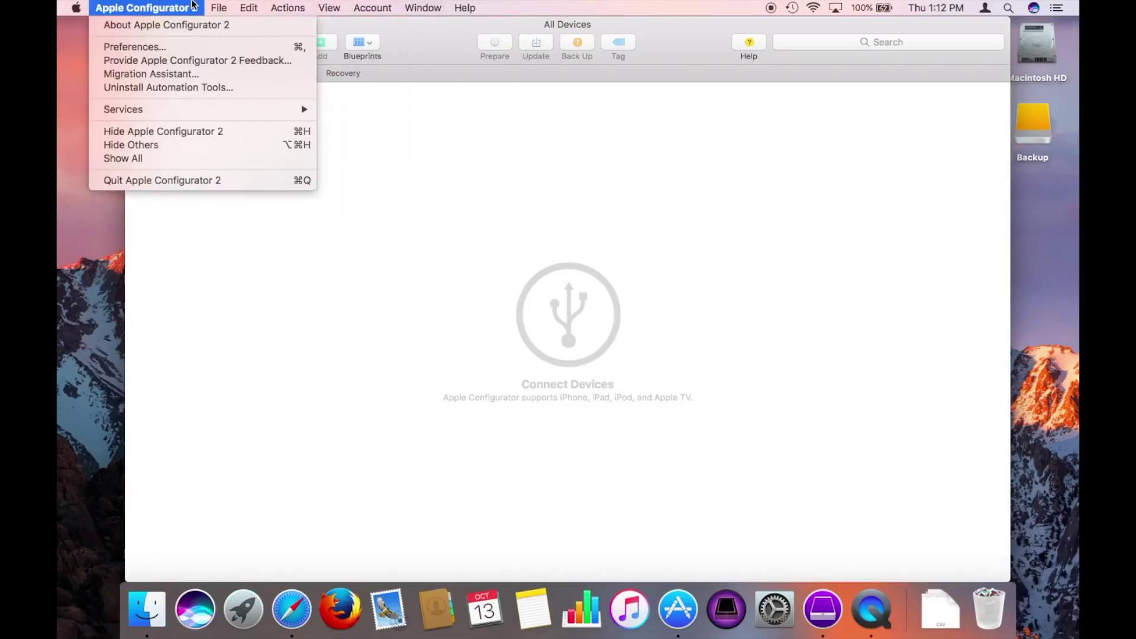
pyautogui.press('super+h')
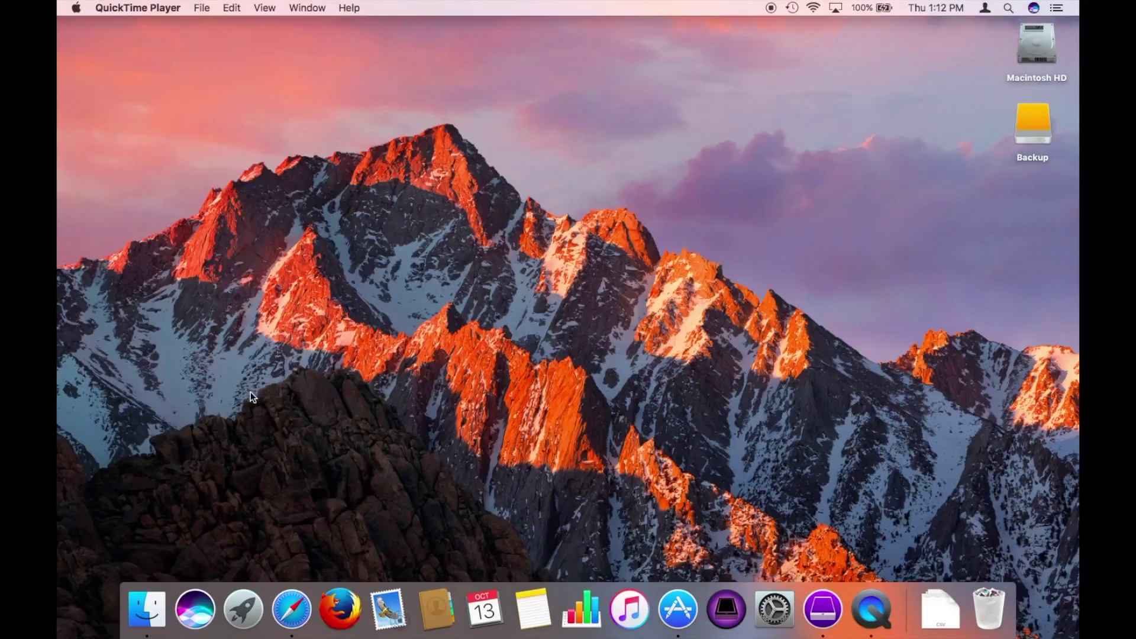
pyautogui.click(292, 601)
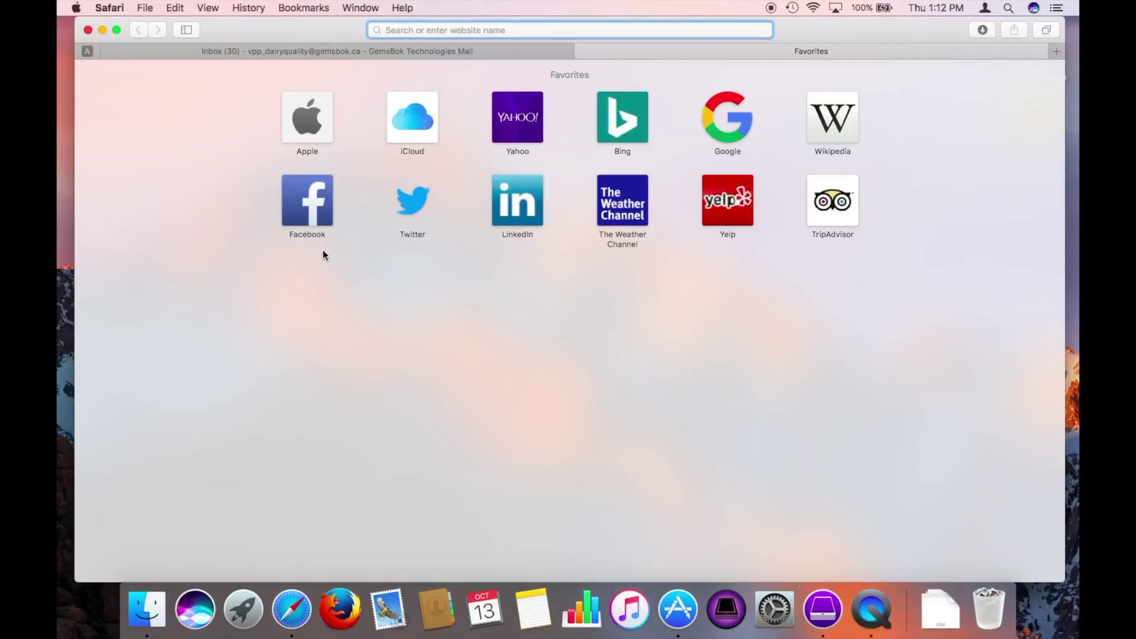
pyautogui.write('vpp.itunes.apple.com')
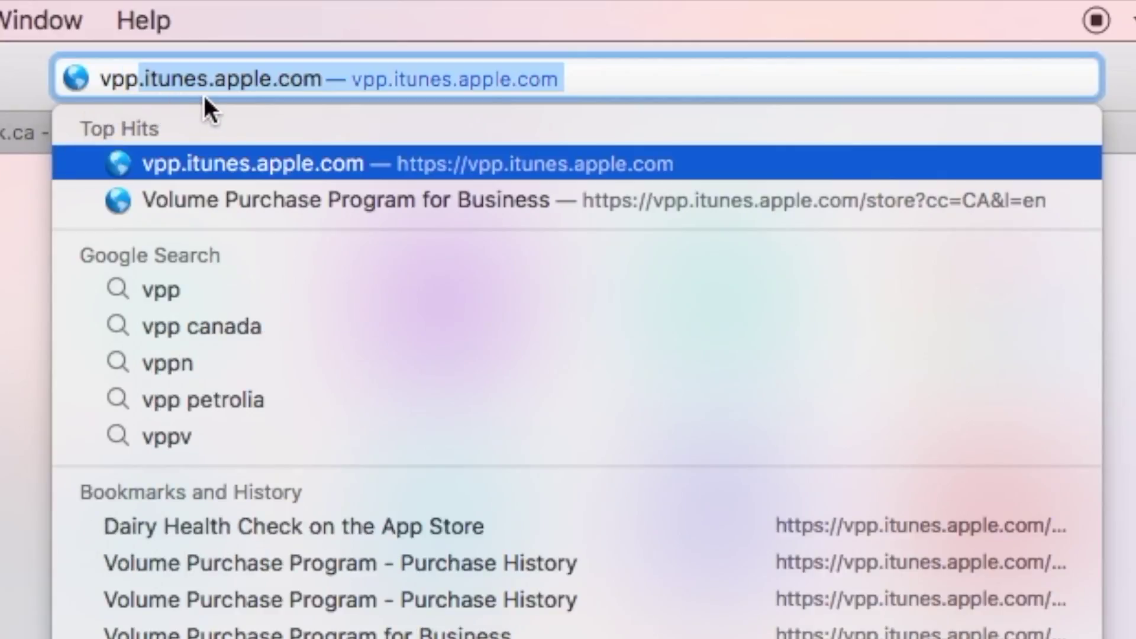
pyautogui.press('Return')
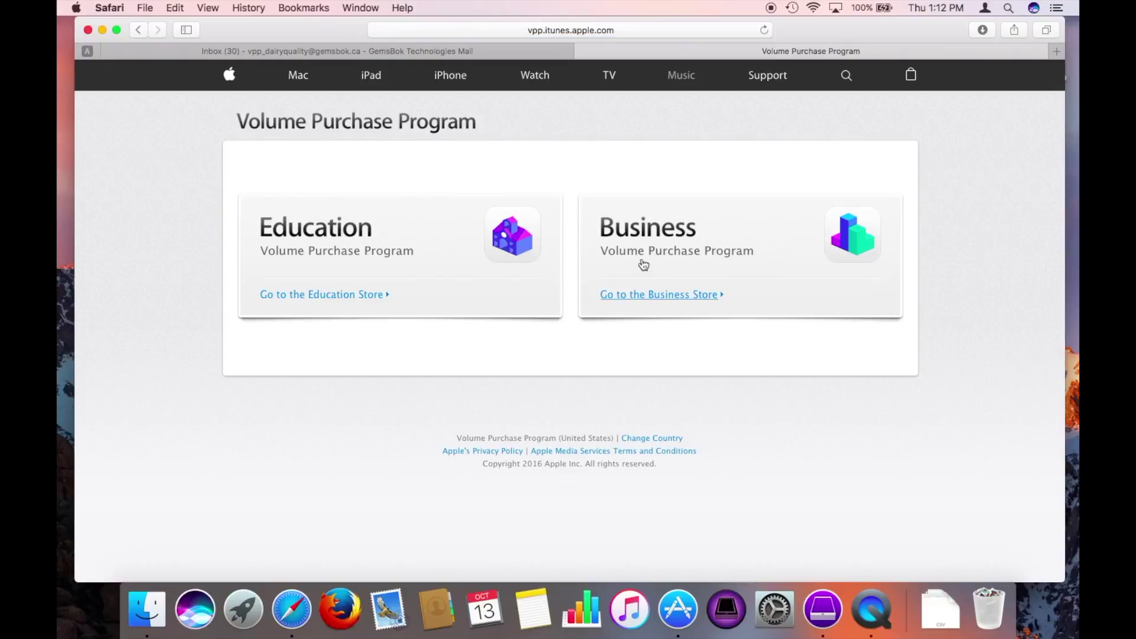
# Step: Enter the Business volume purchase store and open the account dropdown
pyautogui.click(644, 260)
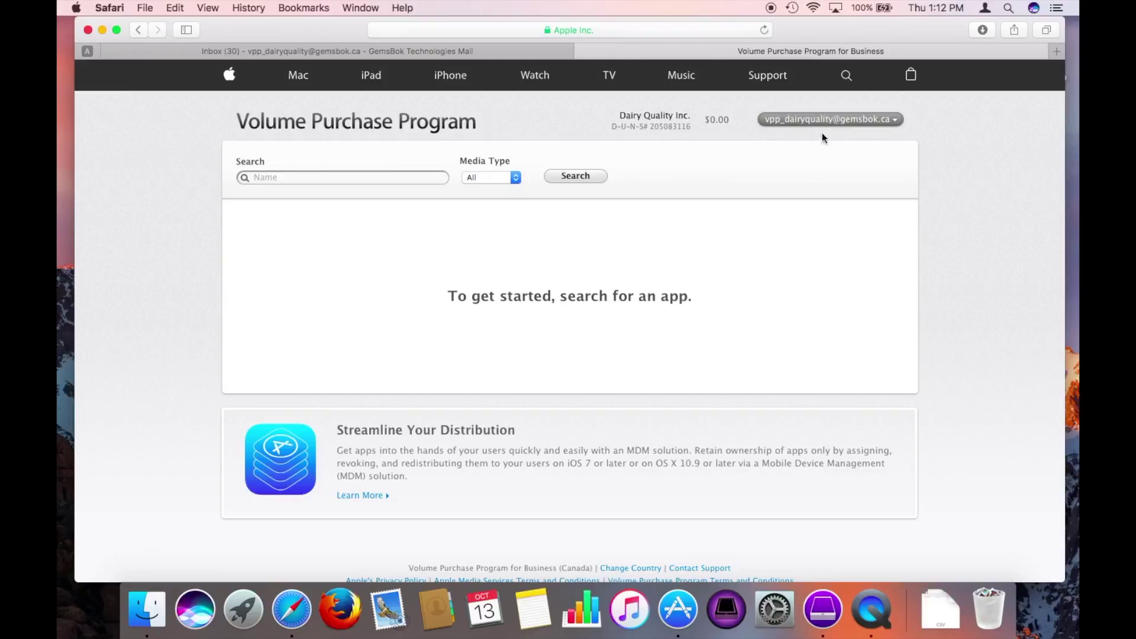
pyautogui.click(883, 121)
pyautogui.click(684, 165)
pyautogui.click(891, 121)
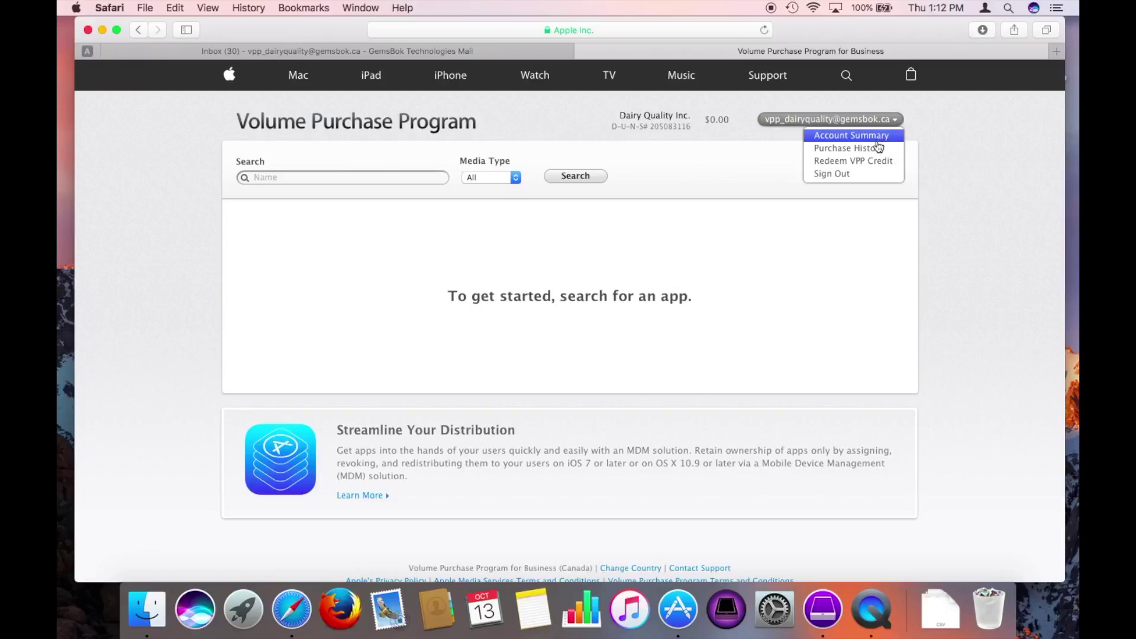
# Step: Open the full Purchase History and inspect its Managed Licenses rows, including the $31.63 order
pyautogui.click(878, 149)
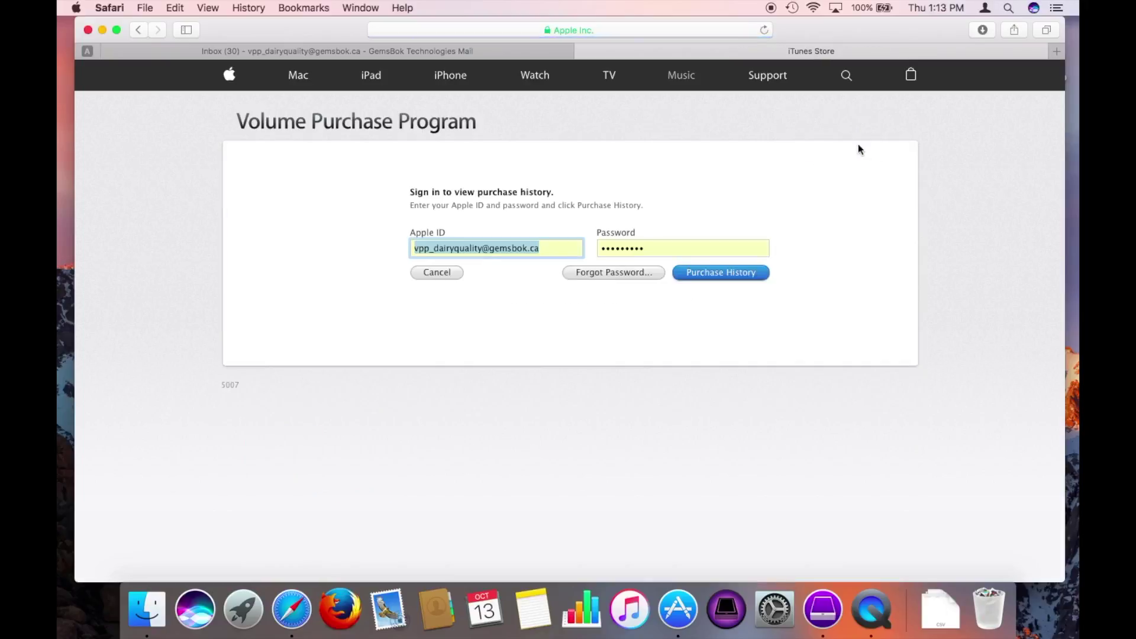
pyautogui.click(717, 273)
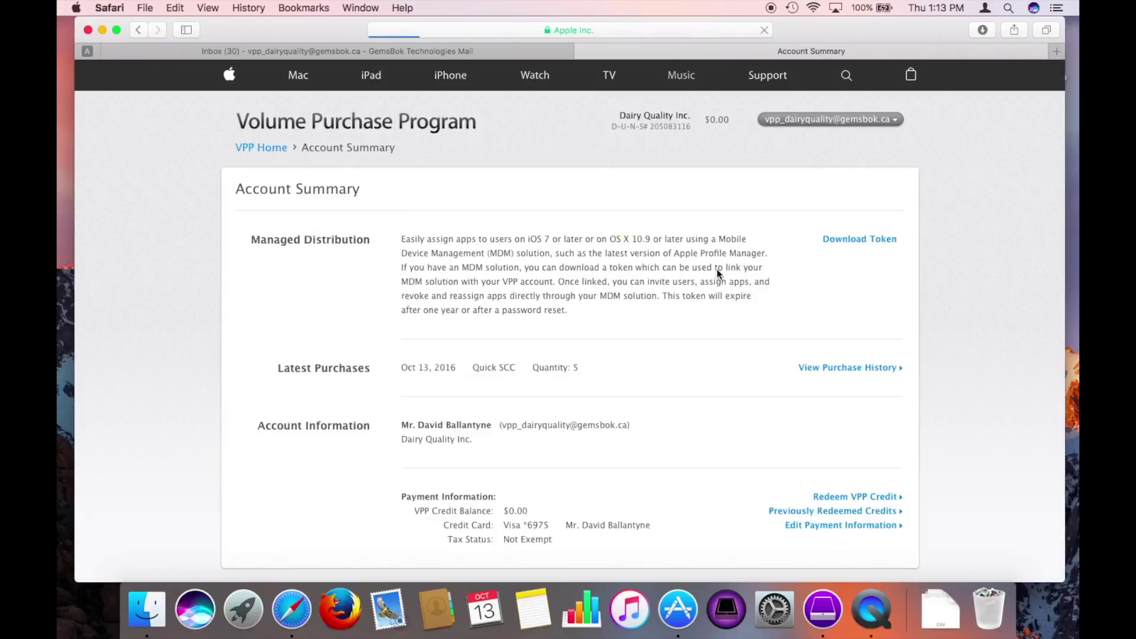
pyautogui.click(825, 369)
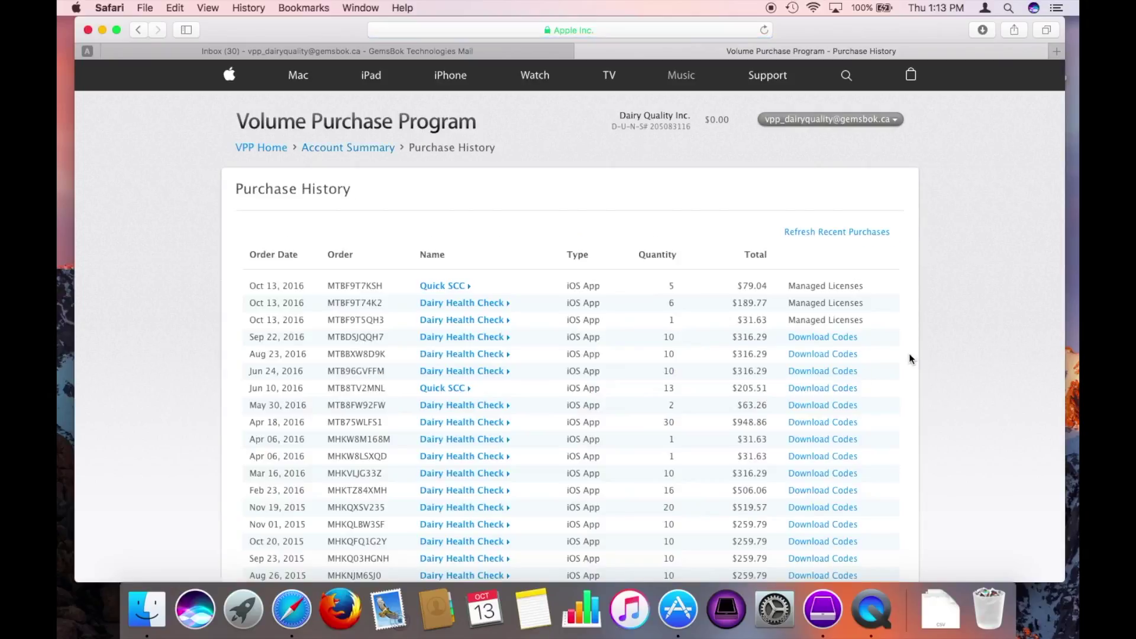
pyautogui.scroll(-5, 910, 359)
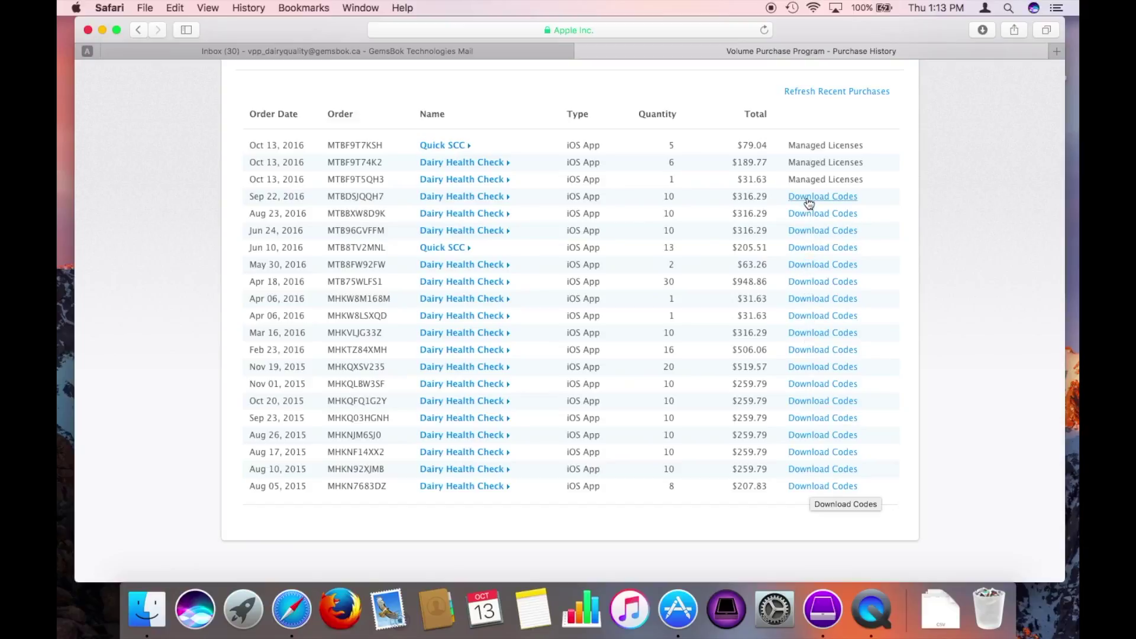
pyautogui.scroll(5, 939, 213)
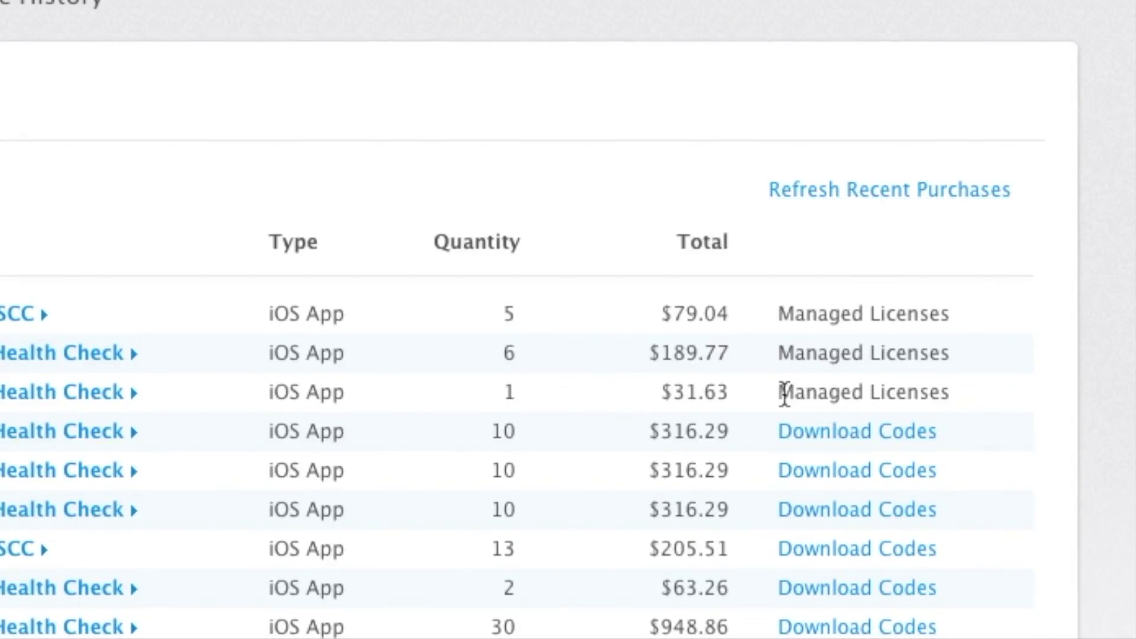
pyautogui.moveTo(781, 394); pyautogui.dragTo(951, 403)
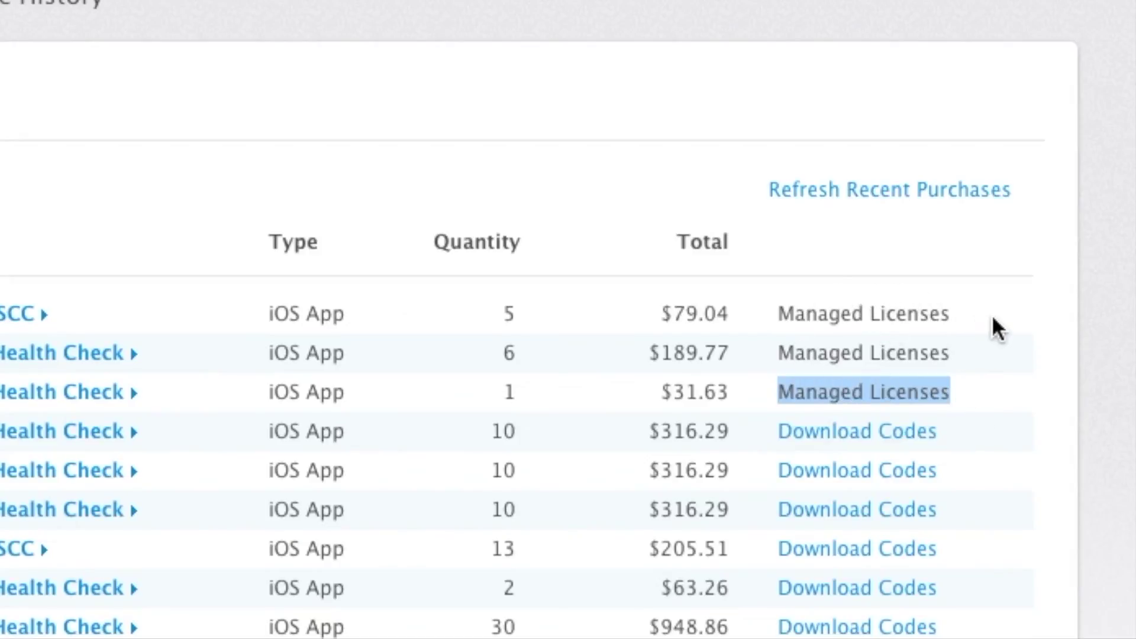
pyautogui.click(696, 20)
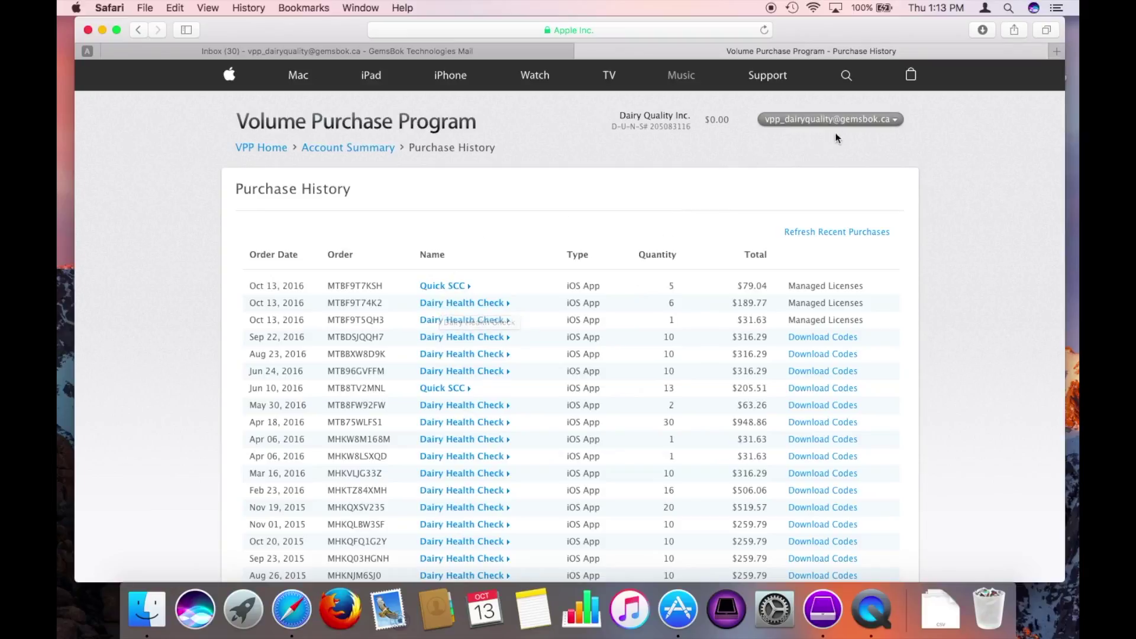
# Step: Search the store for 'Dairy SCC' and open the Dairy Health Check purchase details
pyautogui.click(273, 148)
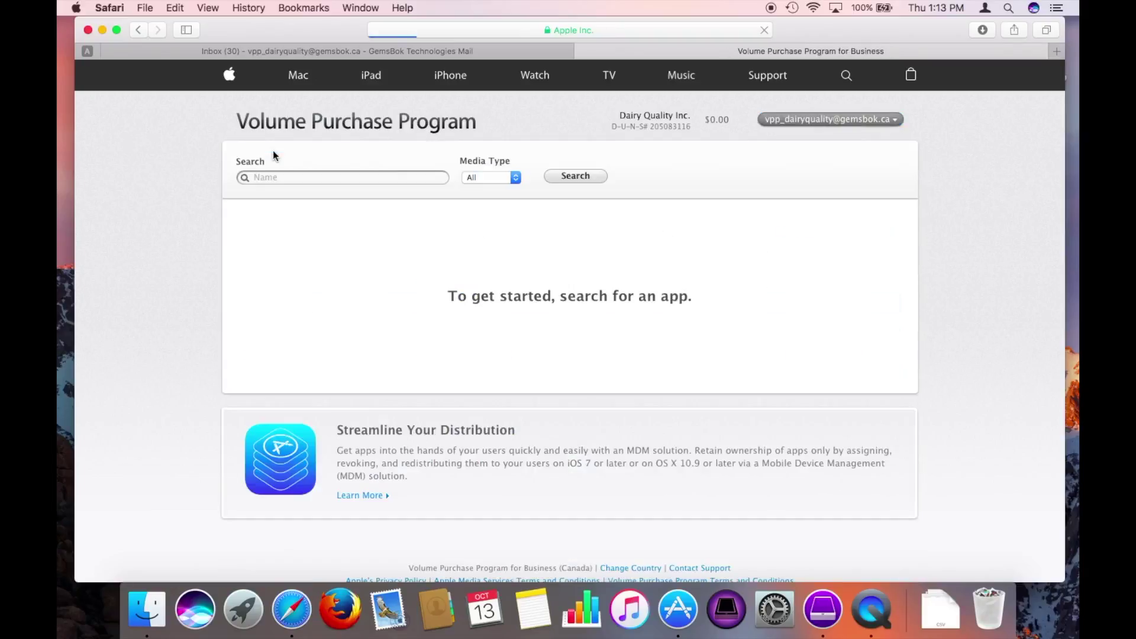
pyautogui.write('Dairy SCC')
pyautogui.press('Return')
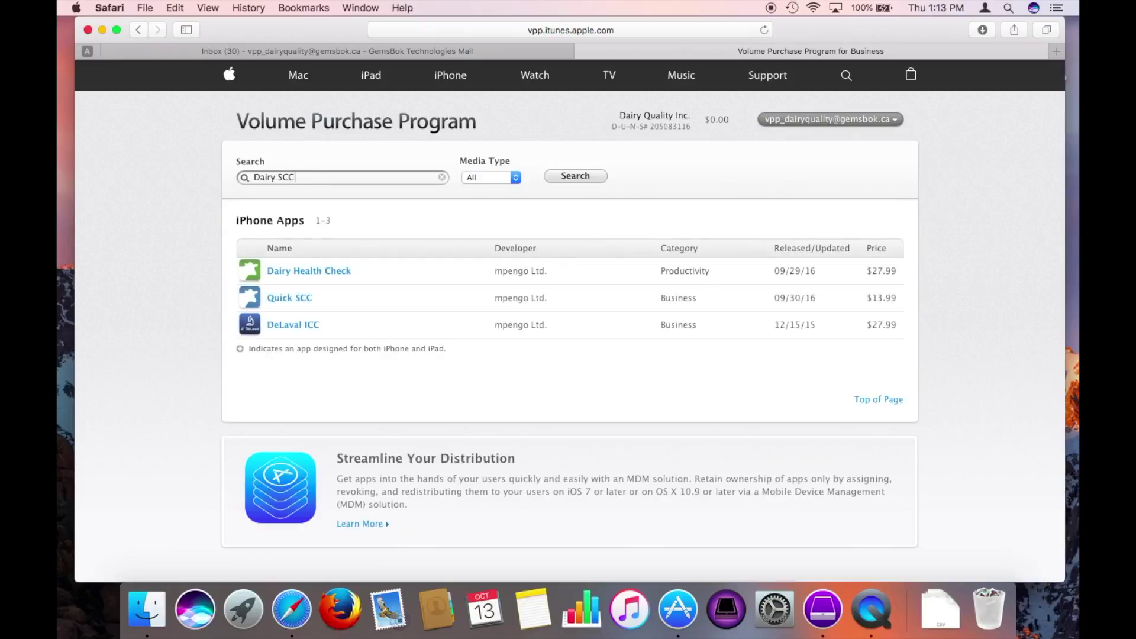
pyautogui.click(297, 277)
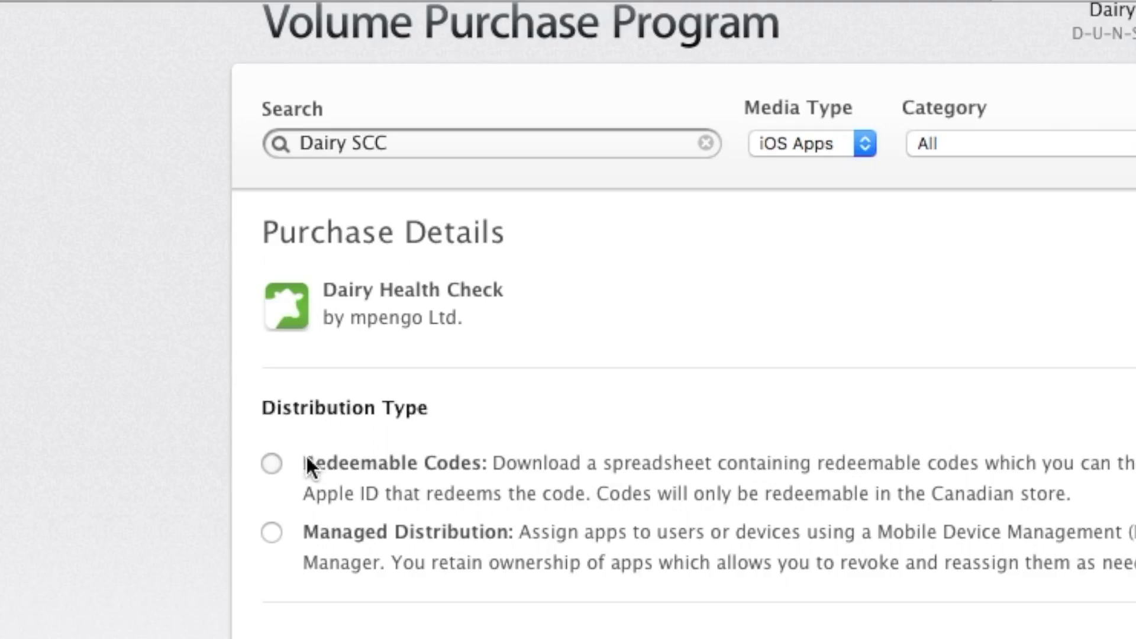
# Step: Choose Managed Distribution instead of Redeemable Codes as the distribution type
pyautogui.moveTo(256, 274); pyautogui.dragTo(337, 274)
pyautogui.moveTo(479, 466); pyautogui.dragTo(480, 466)
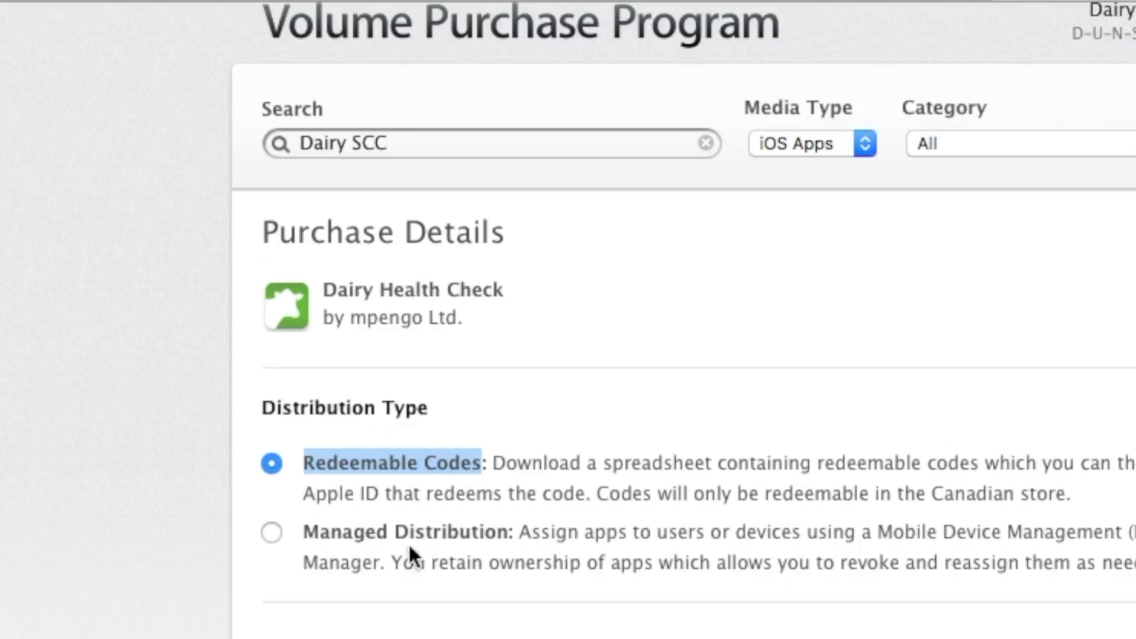
pyautogui.click(273, 532)
pyautogui.click(306, 534)
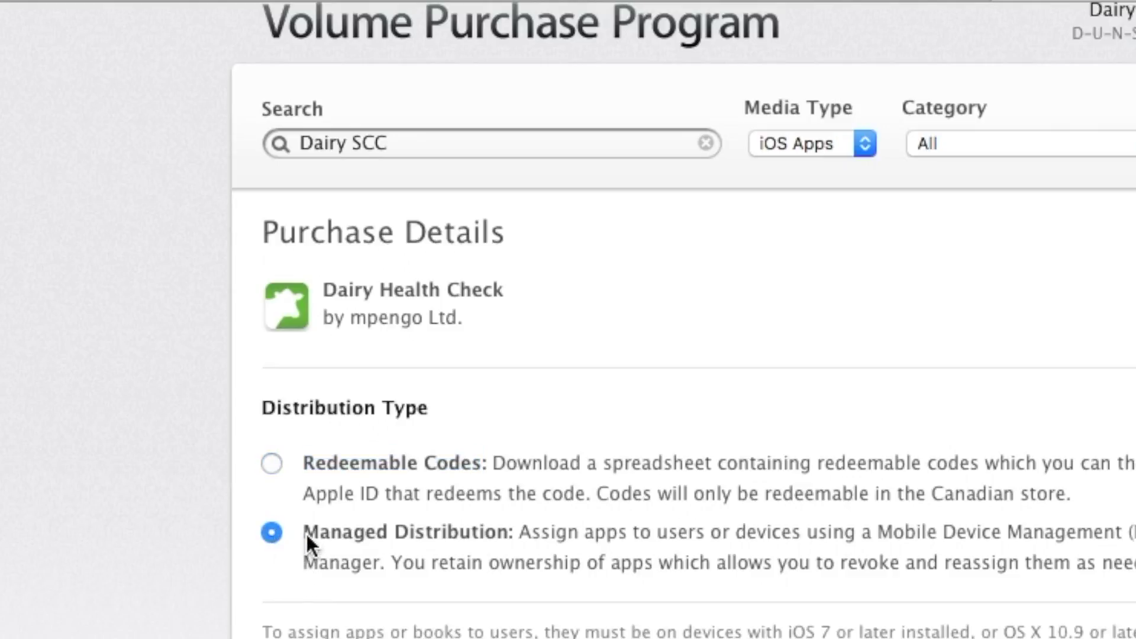
pyautogui.moveTo(306, 534); pyautogui.dragTo(513, 541)
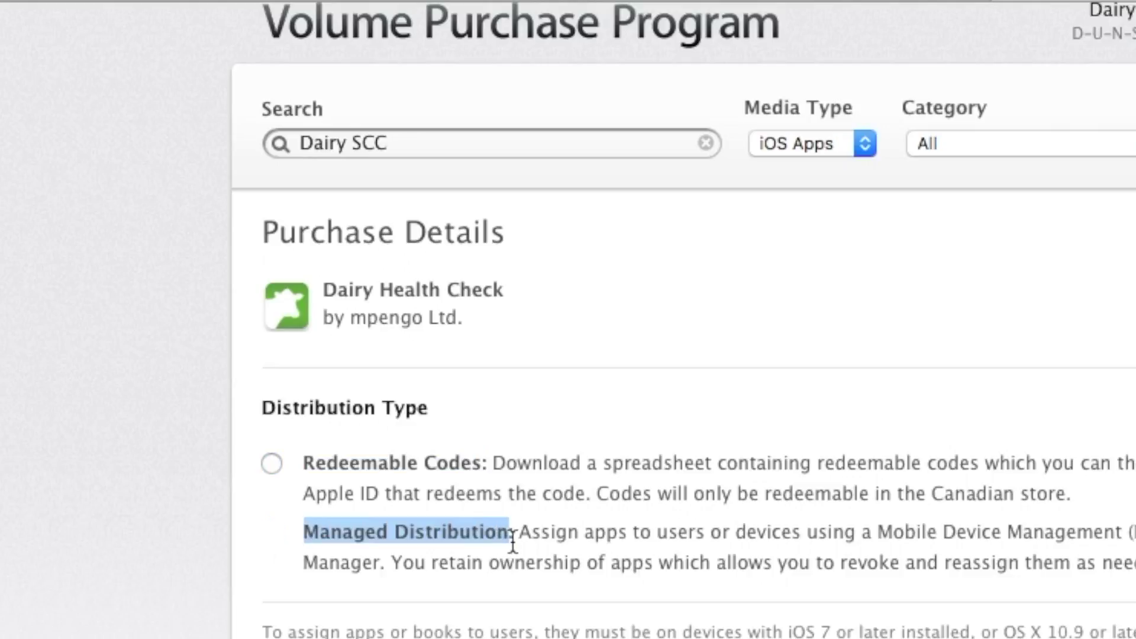
pyautogui.click(513, 543)
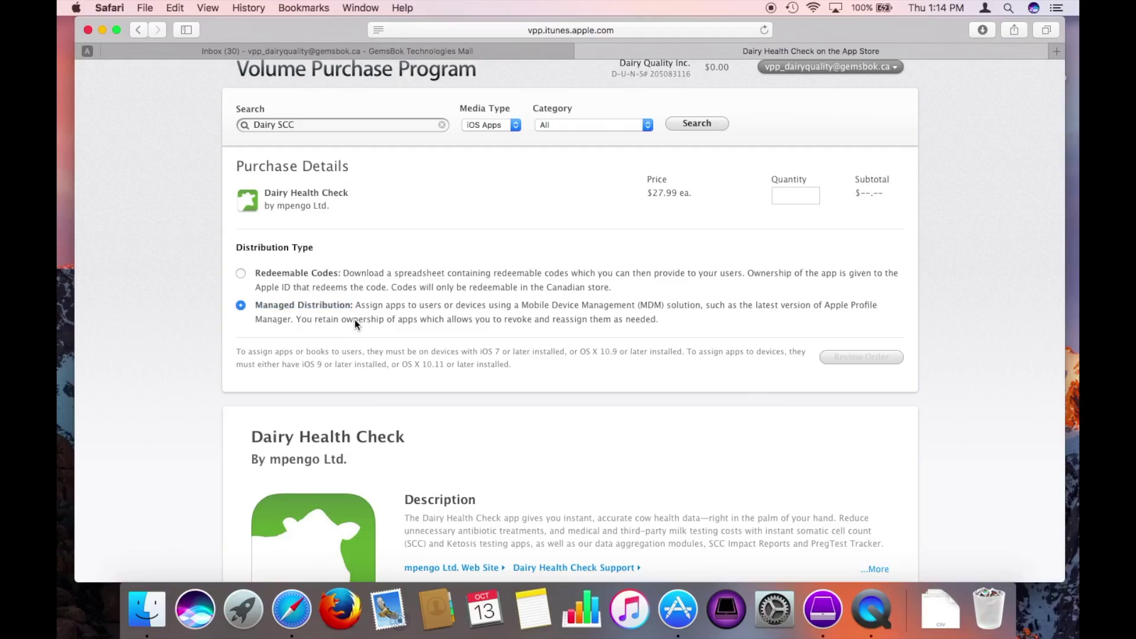
pyautogui.click(794, 196)
# Step: Order 10 Dairy Health Check licences and review the $279.90 Order Summary
pyautogui.write('10')
pyautogui.click(852, 270)
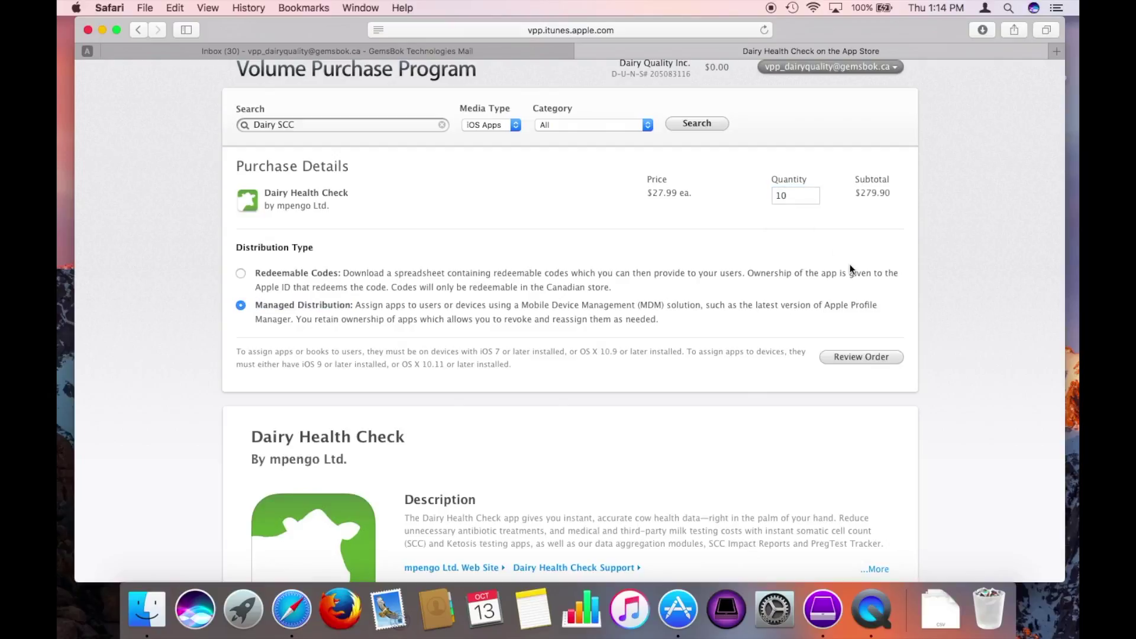
pyautogui.click(848, 360)
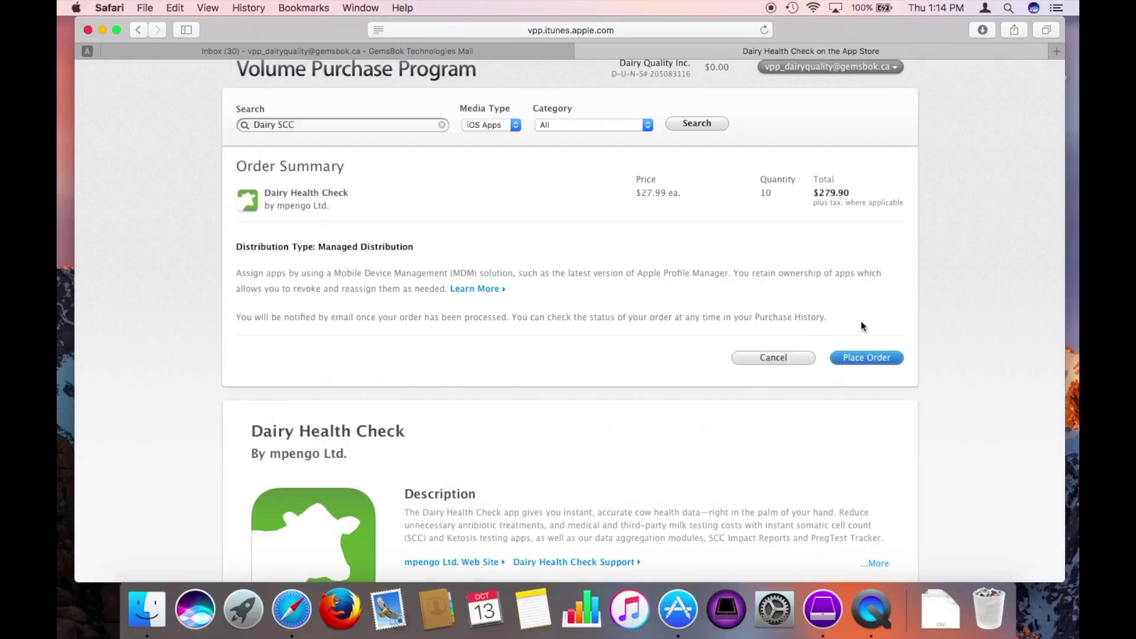
pyautogui.scroll(2, 872, 364)
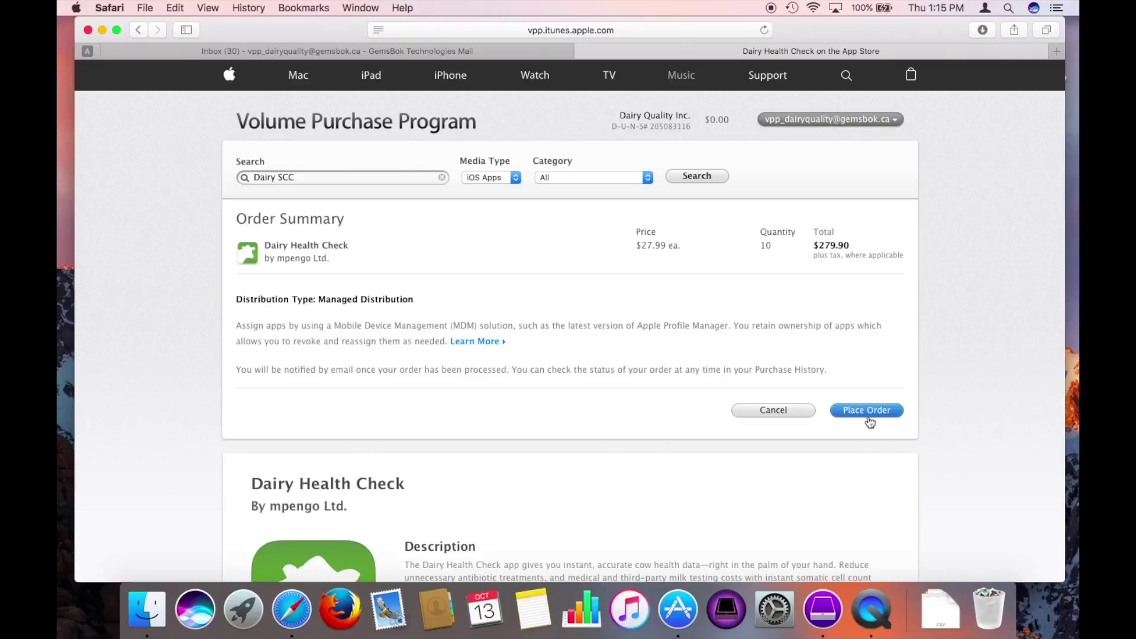
pyautogui.click(893, 120)
# Step: Return to the Purchase History page, then go to close Safari
pyautogui.click(869, 148)
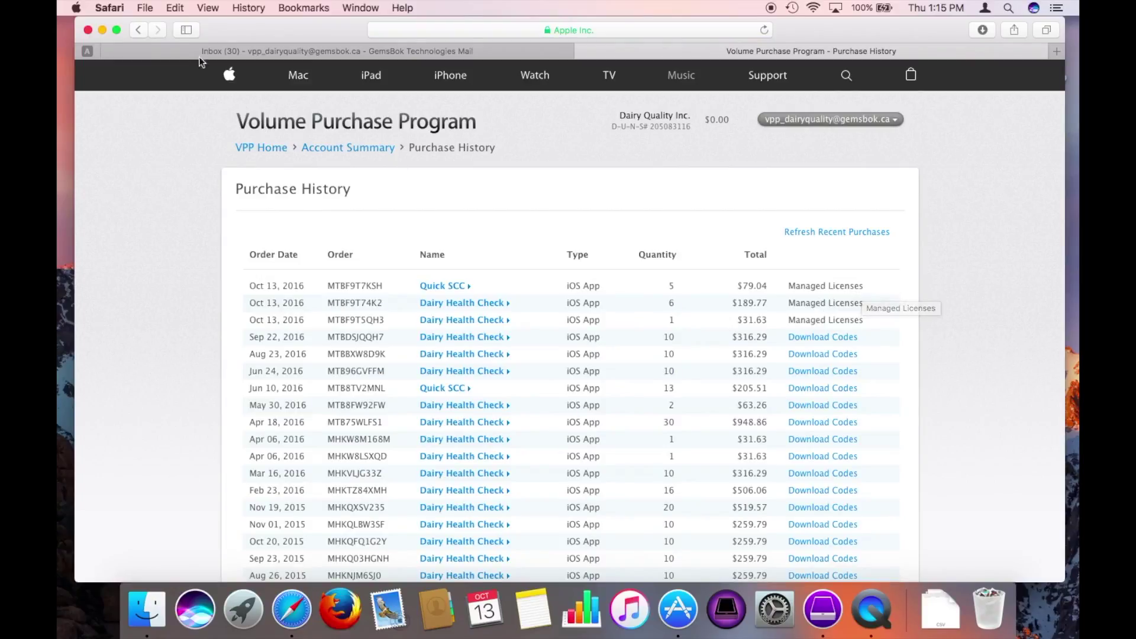
pyautogui.click(144, 8)
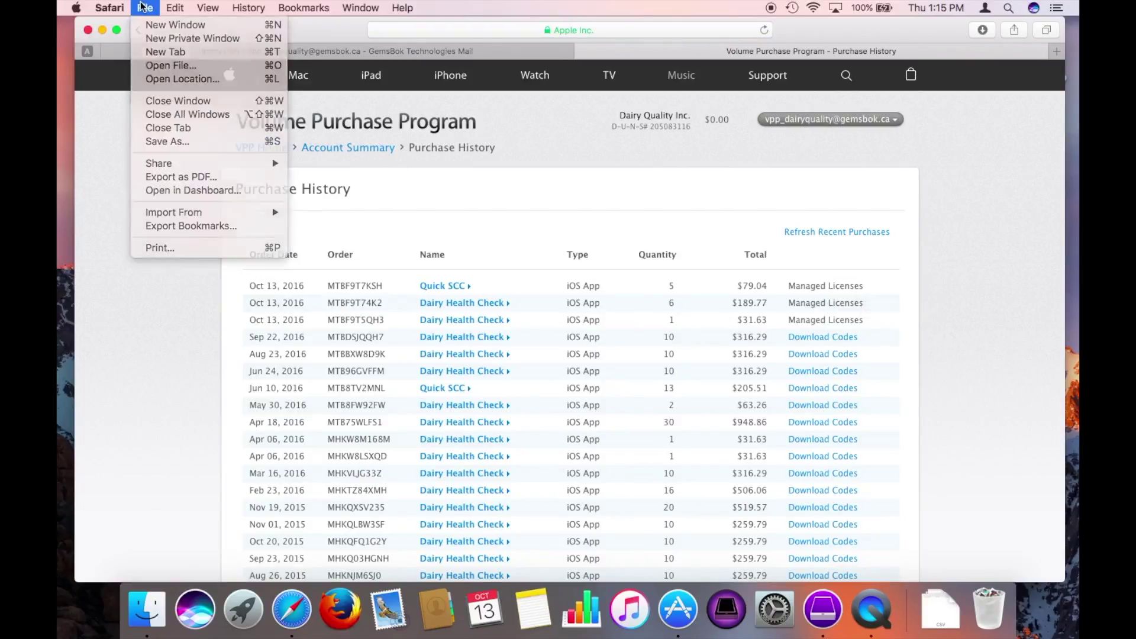
pyautogui.press('Escape')
# Step: Hide Safari, bring back Apple Configurator 2, and confirm the signed-in VPP account
pyautogui.press('super+h')
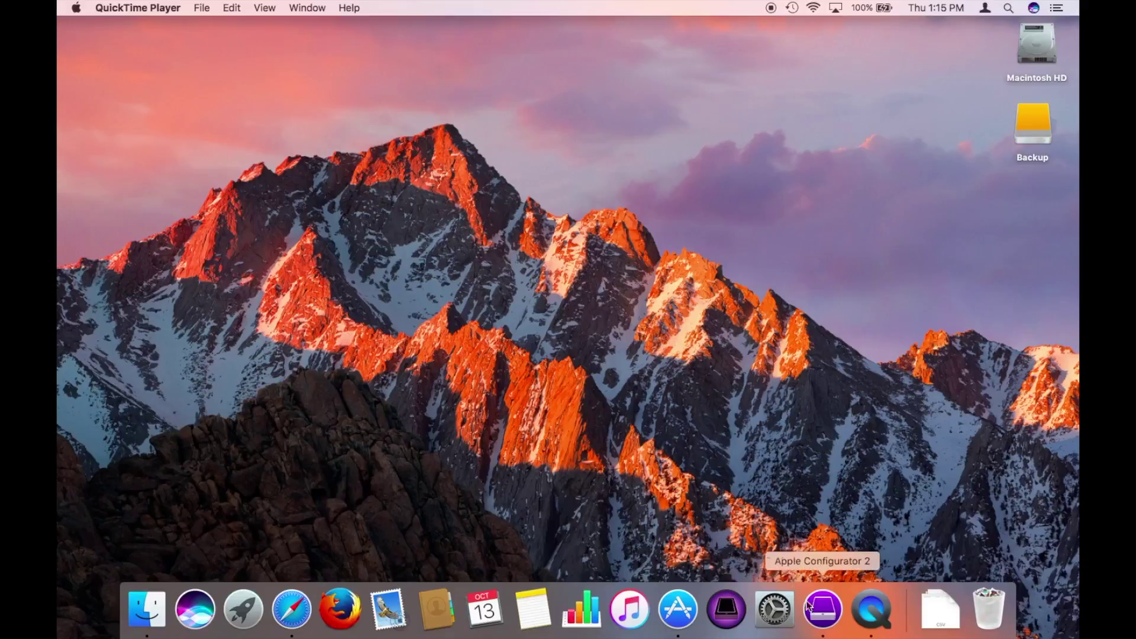
pyautogui.click(823, 609)
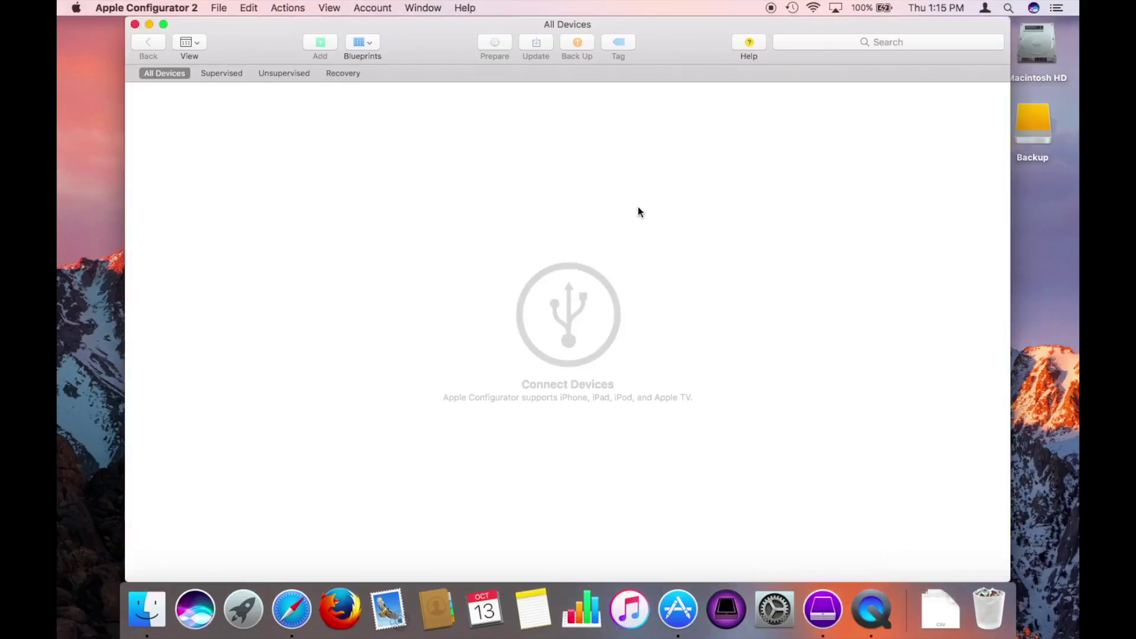
pyautogui.click(371, 8)
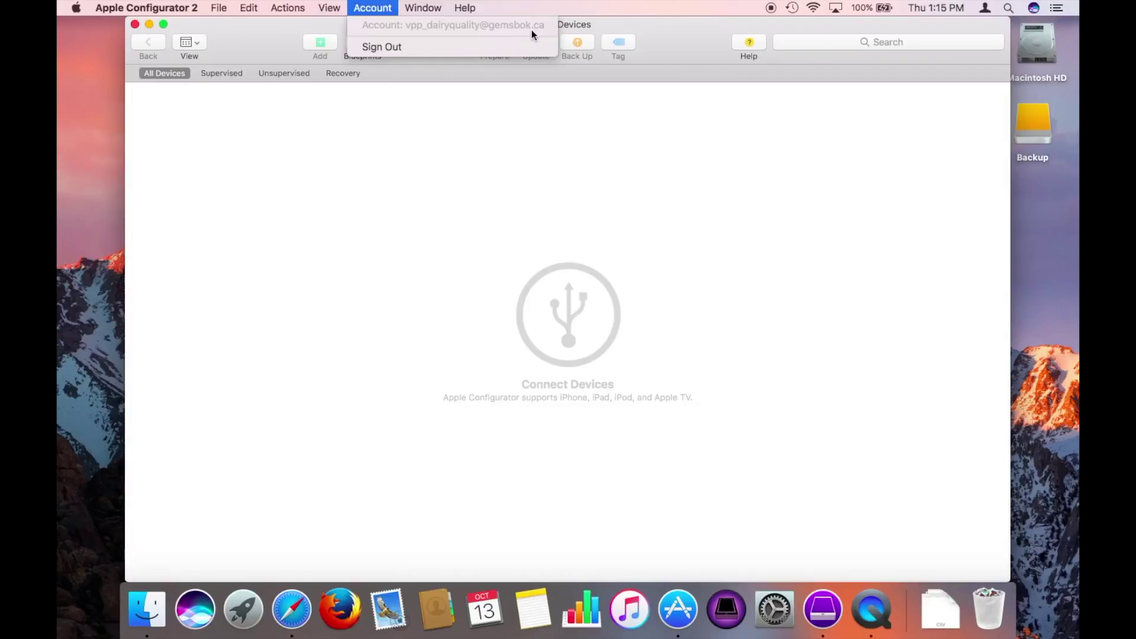
pyautogui.click(525, 131)
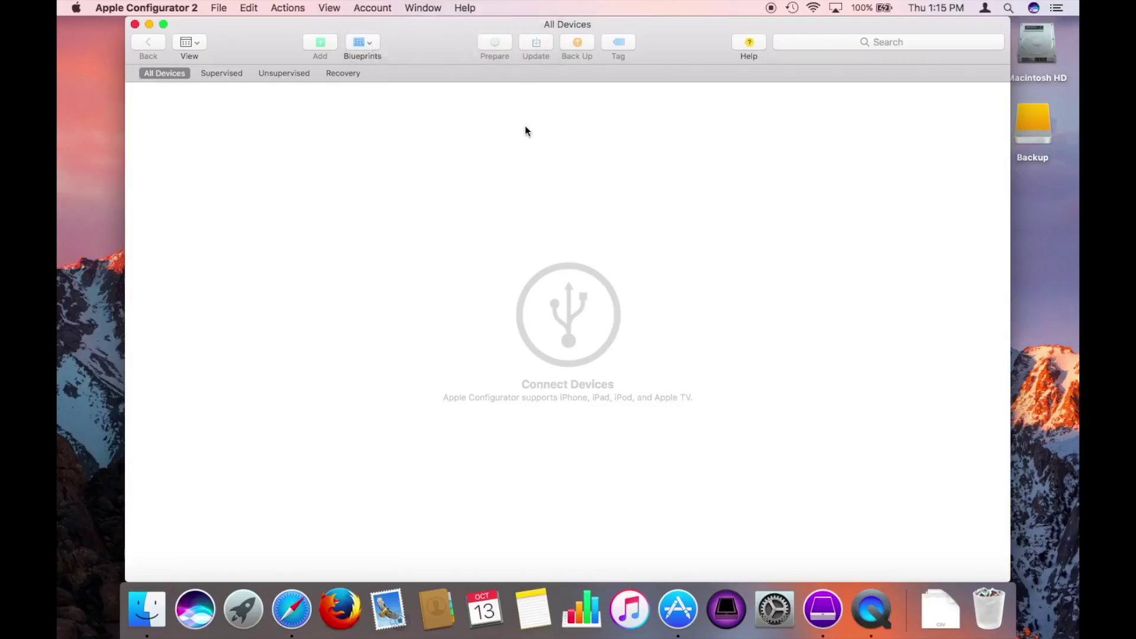
pyautogui.click(423, 8)
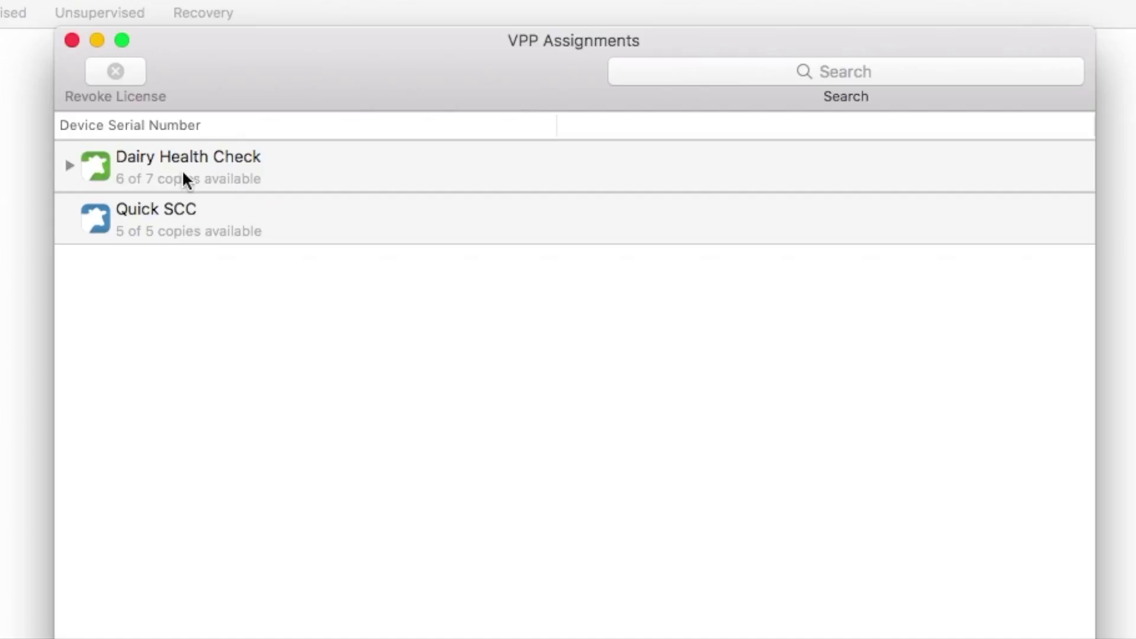
pyautogui.click(70, 164)
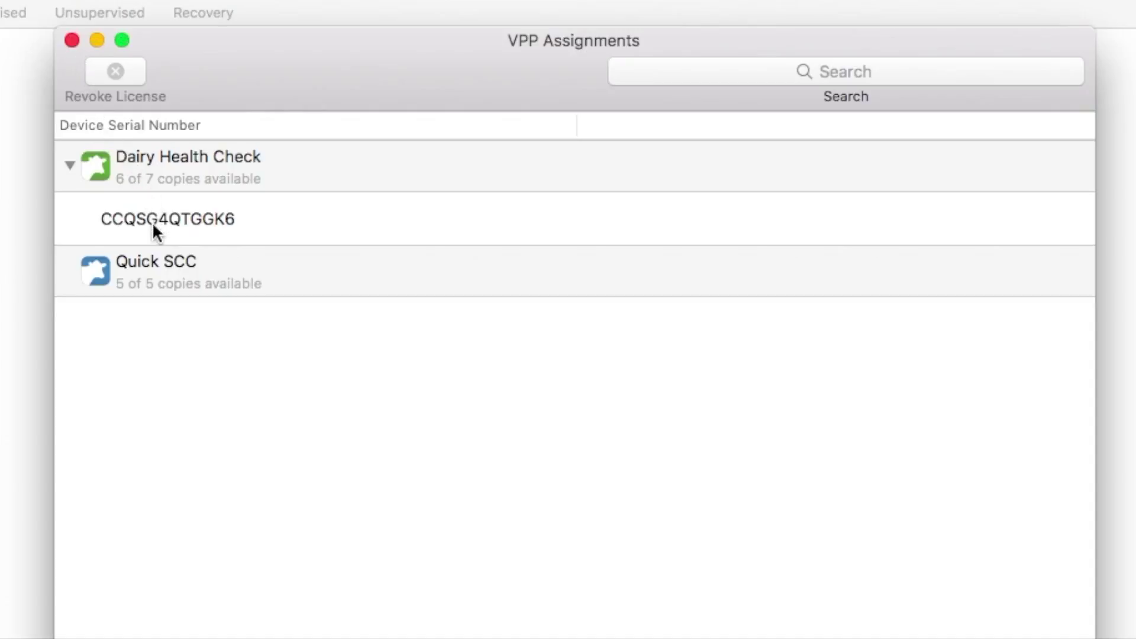
pyautogui.click(153, 231)
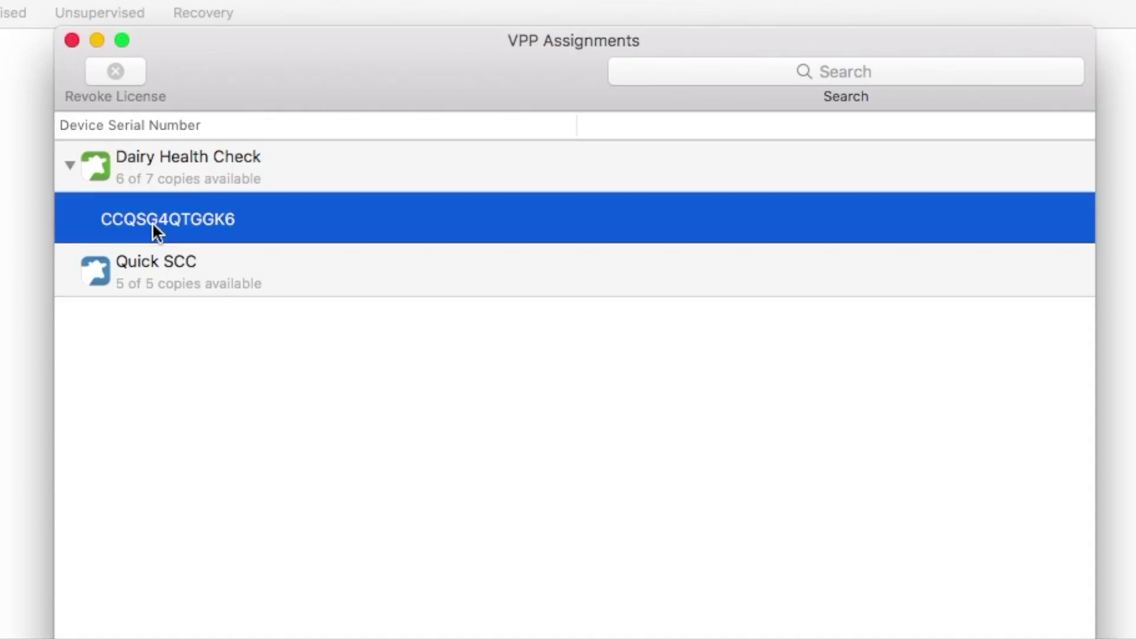
pyautogui.click(72, 39)
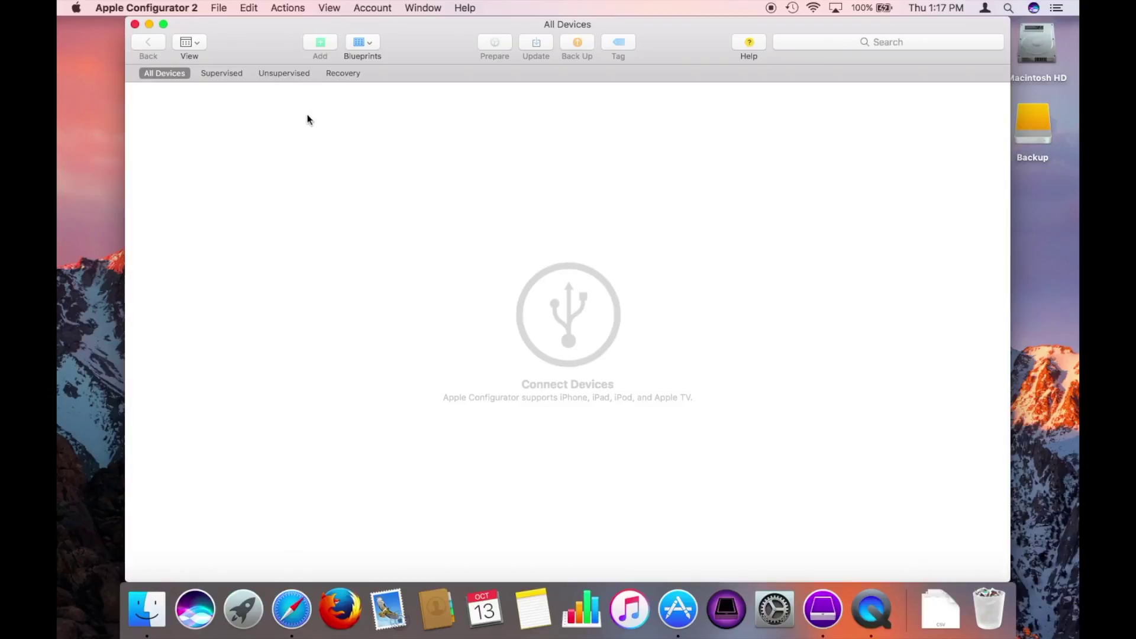
# Step: Open the Dairy Health Check blueprint for editing and view its Apps
pyautogui.click(370, 44)
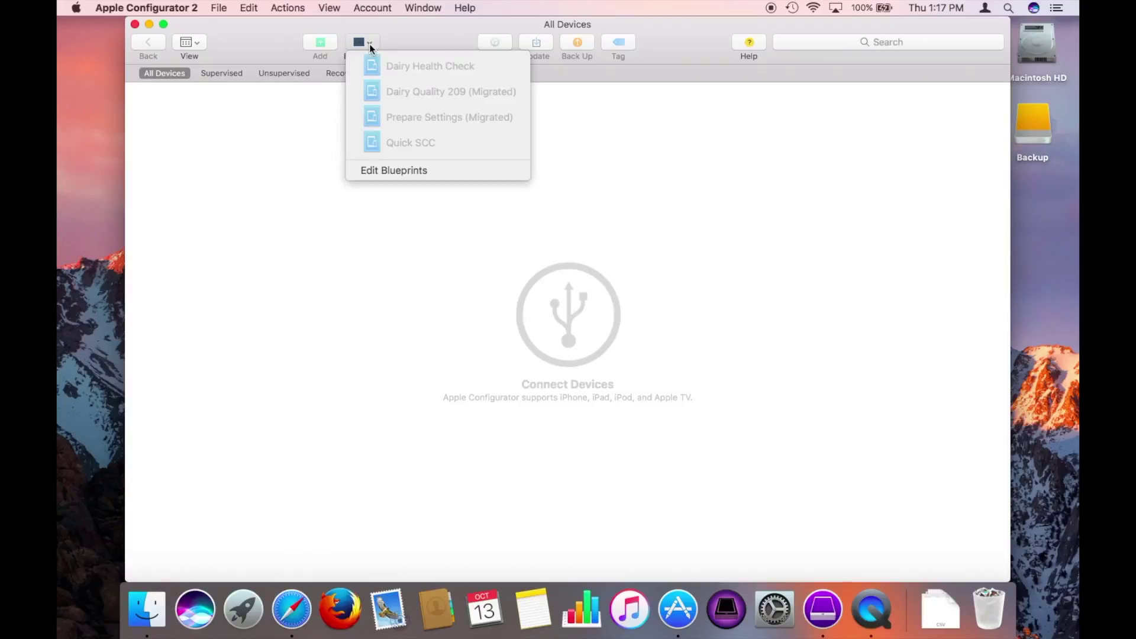
pyautogui.click(385, 170)
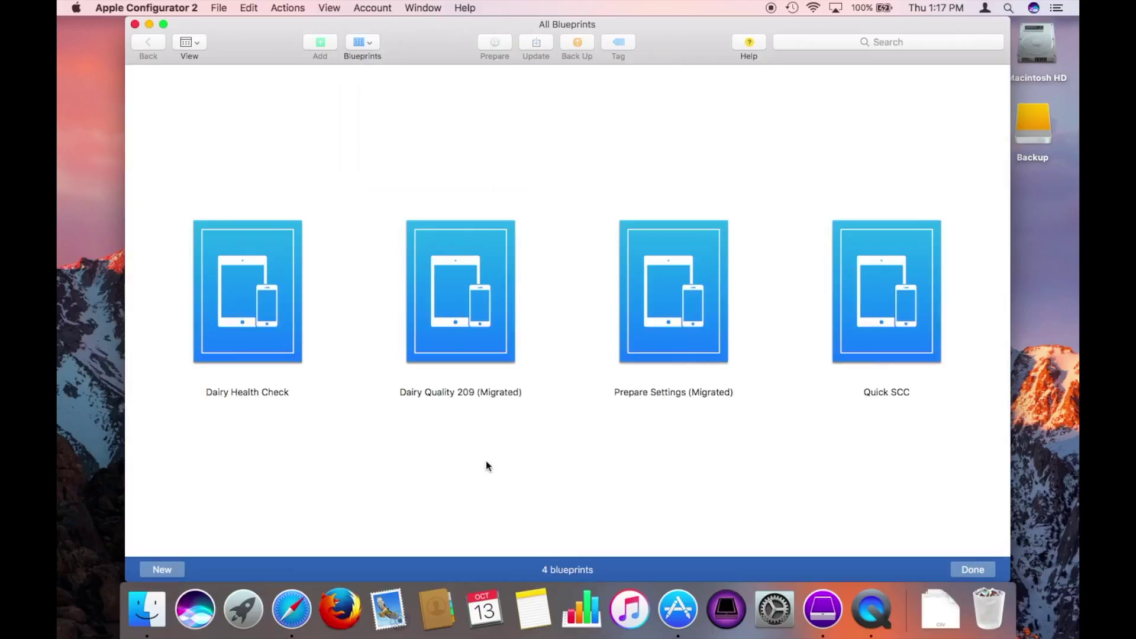
pyautogui.click(246, 293)
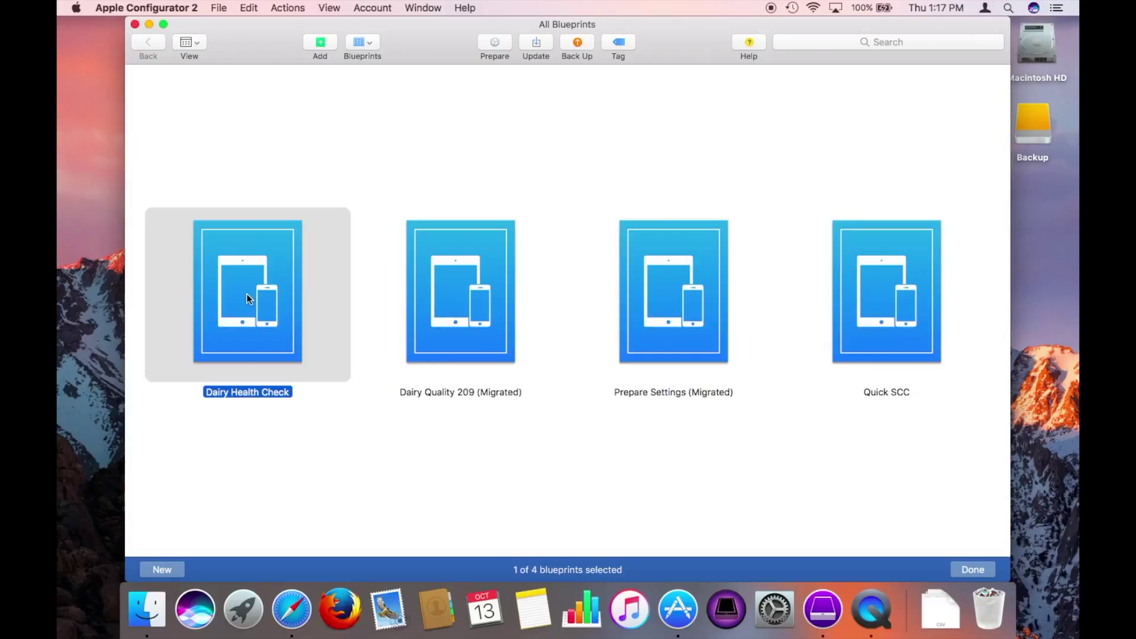
pyautogui.doubleClick(247, 294)
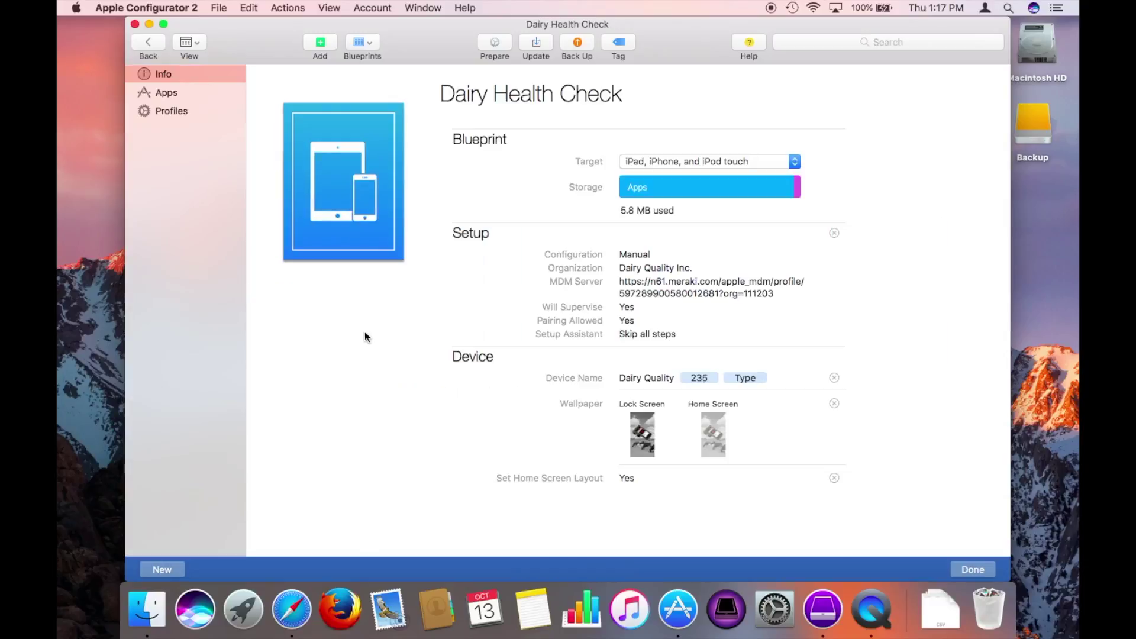
pyautogui.click(161, 93)
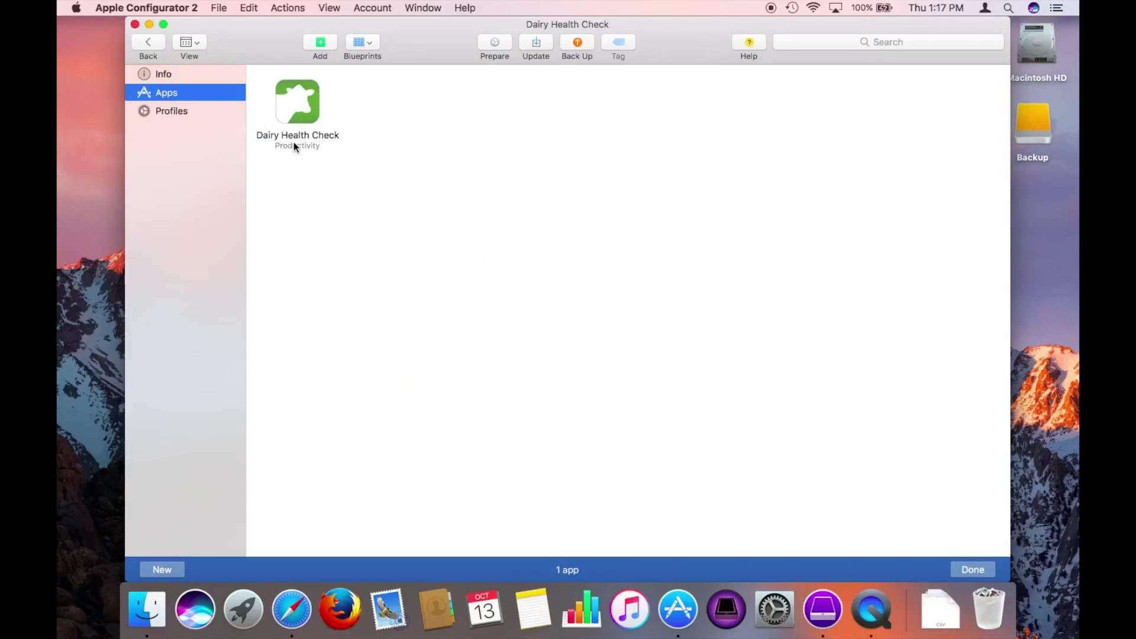
pyautogui.click(321, 44)
# Step: Add the Quick SCC app to the Dairy Health Check blueprint and select its icon
pyautogui.click(299, 81)
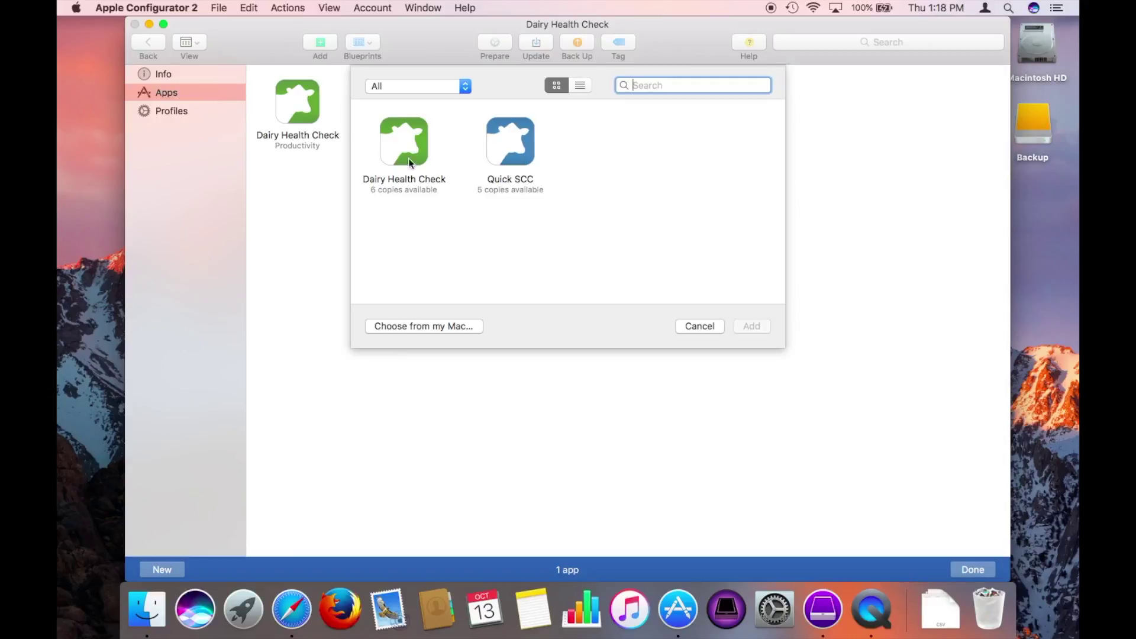
pyautogui.click(407, 145)
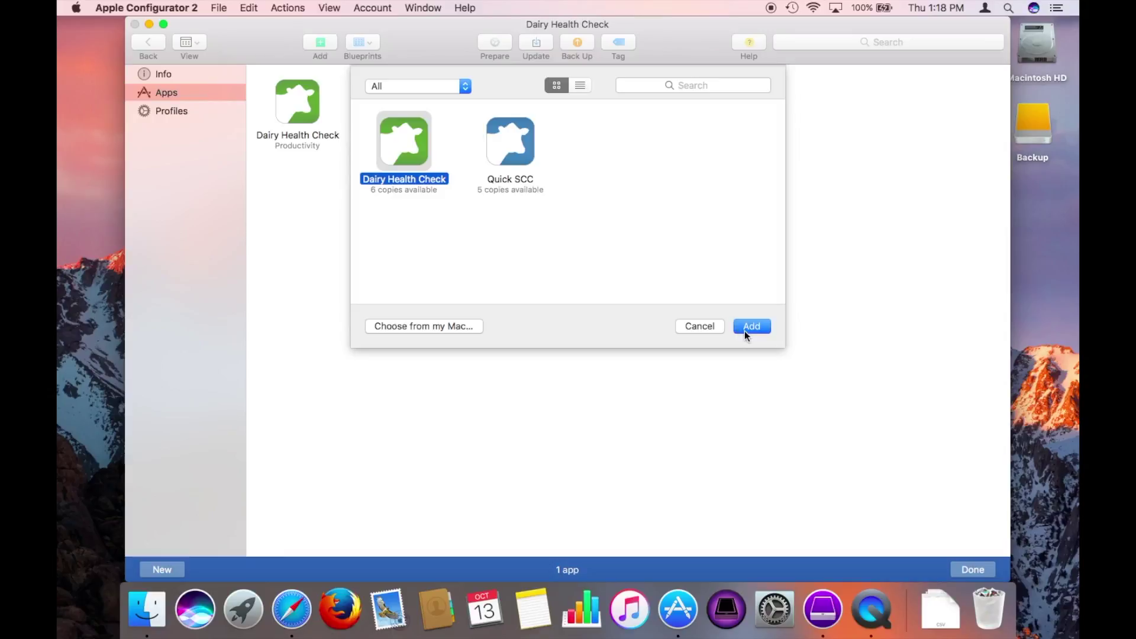
pyautogui.click(515, 151)
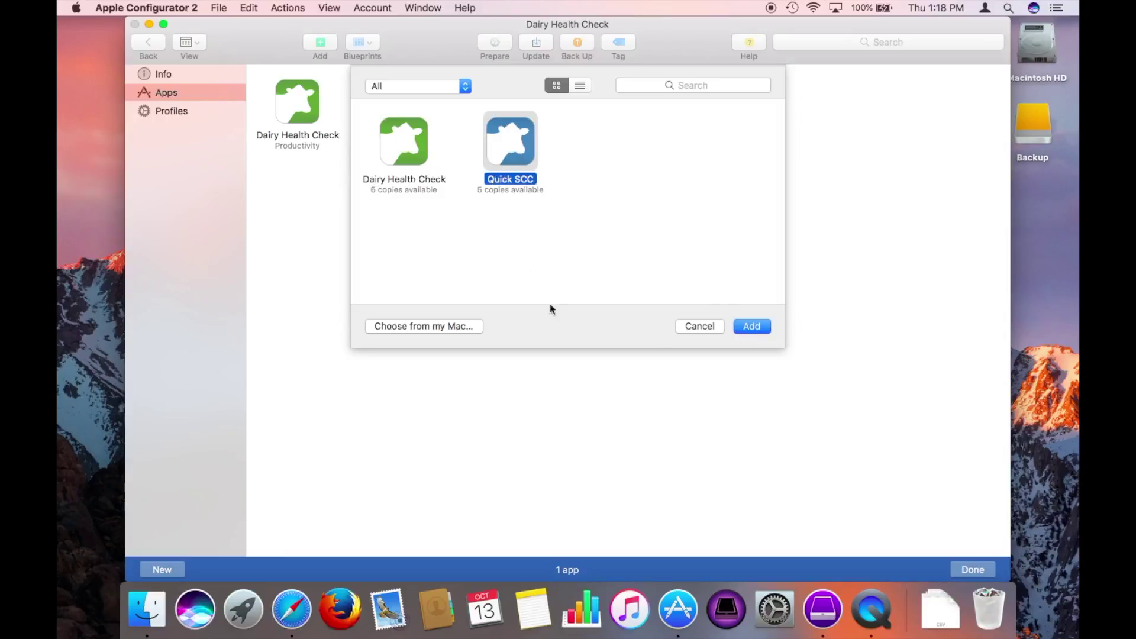
pyautogui.click(750, 327)
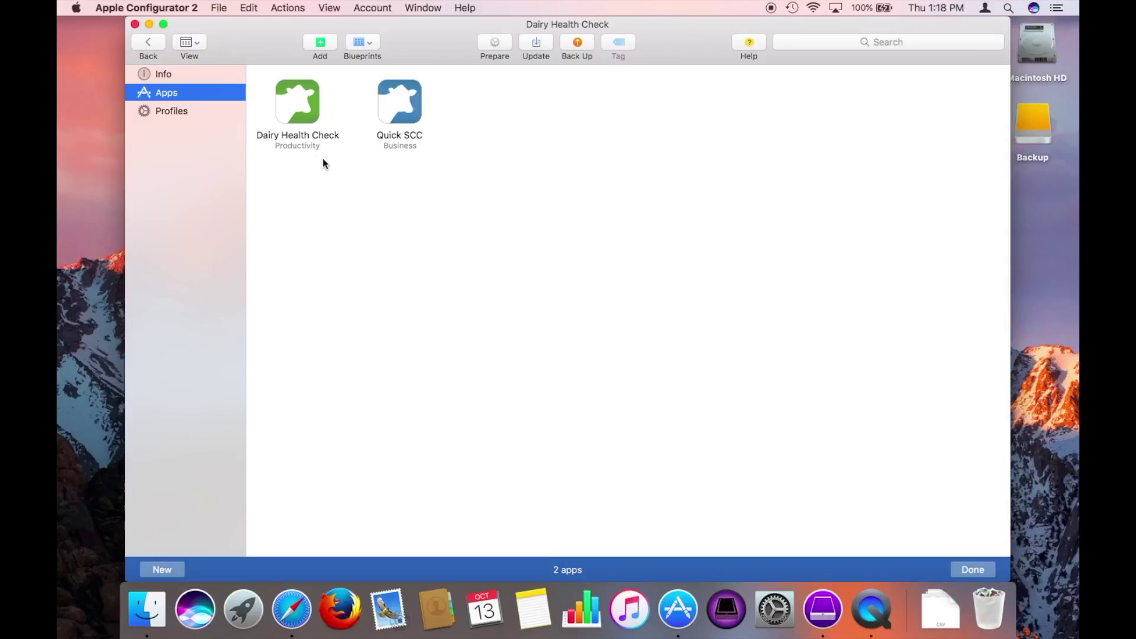
pyautogui.click(403, 114)
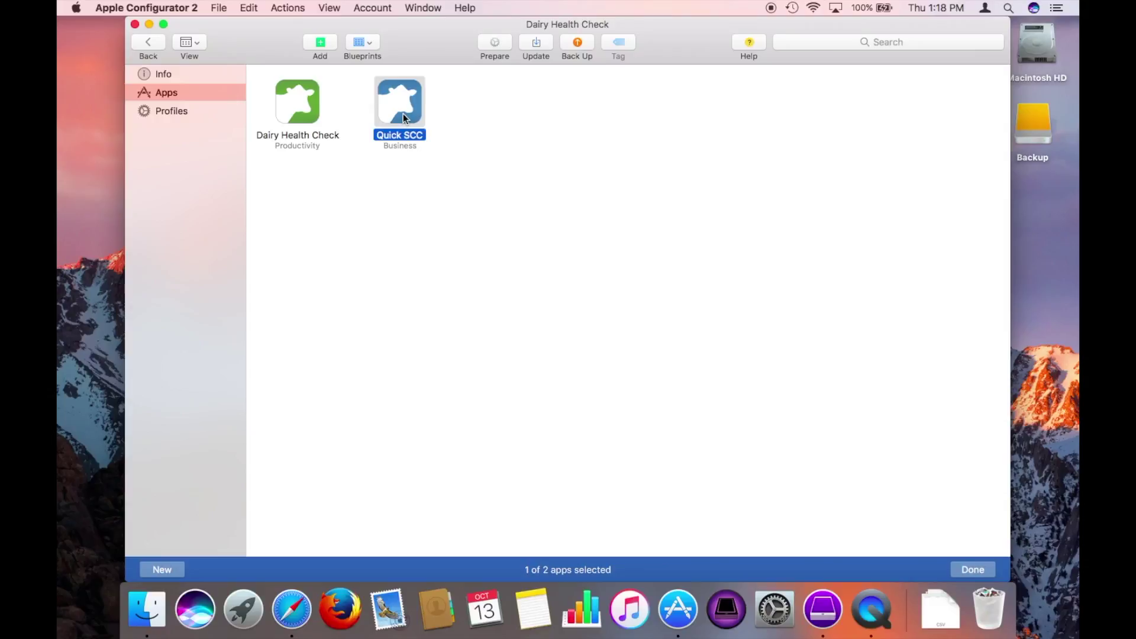
# Step: Delete Quick SCC from the blueprint, confirm the removal, and finish editing
pyautogui.press('Delete')
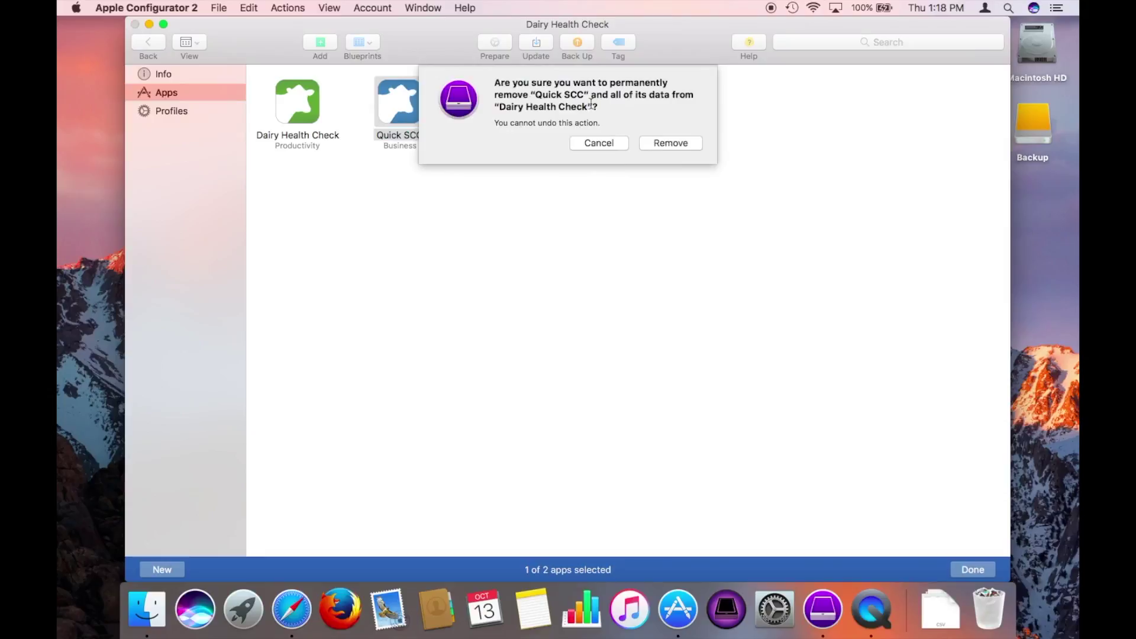
pyautogui.click(667, 144)
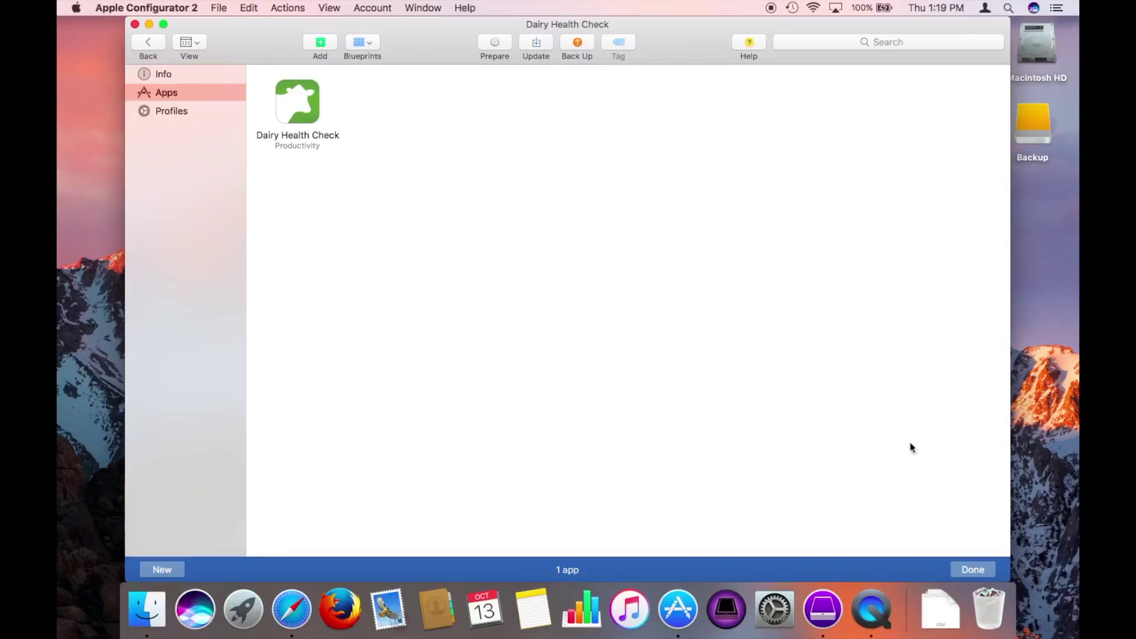
pyautogui.click(969, 566)
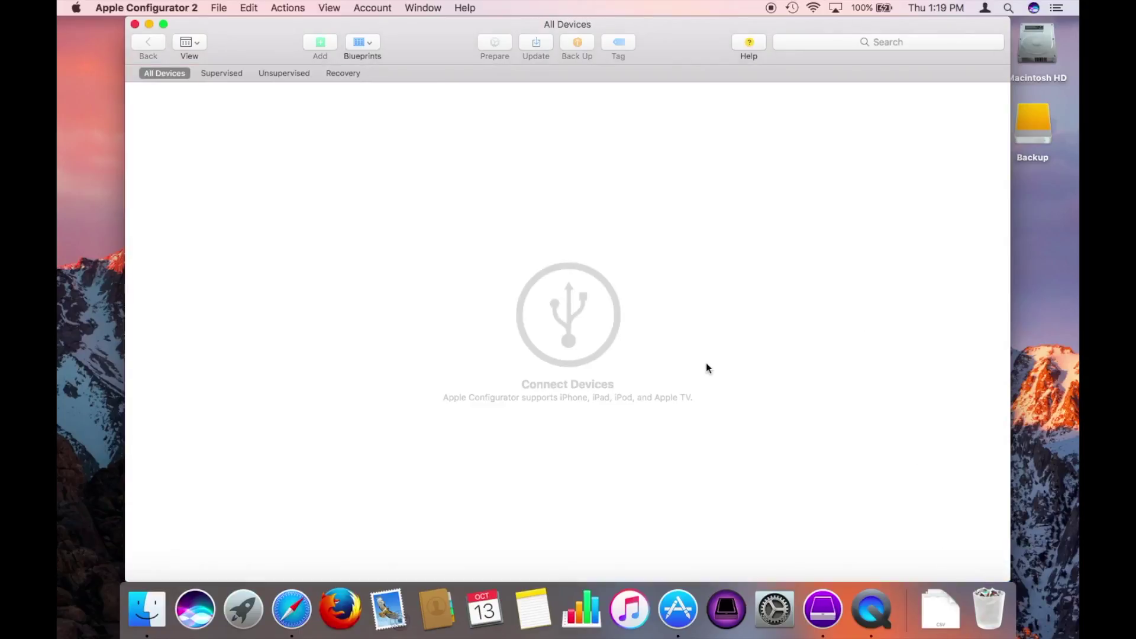
pyautogui.click(366, 43)
pyautogui.click(379, 171)
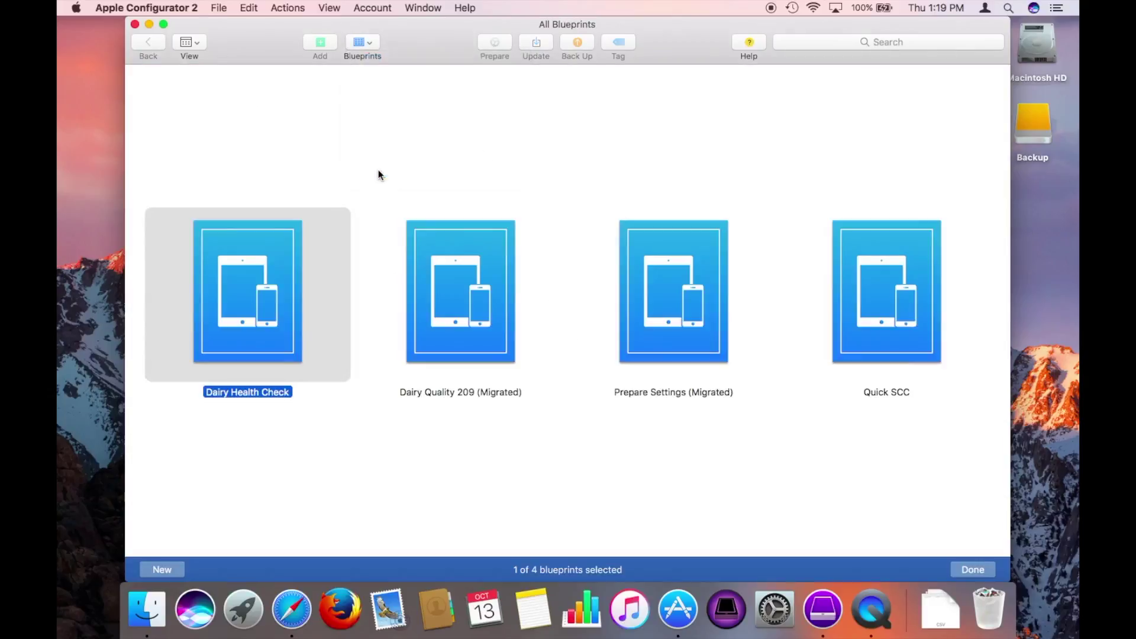
pyautogui.doubleClick(248, 291)
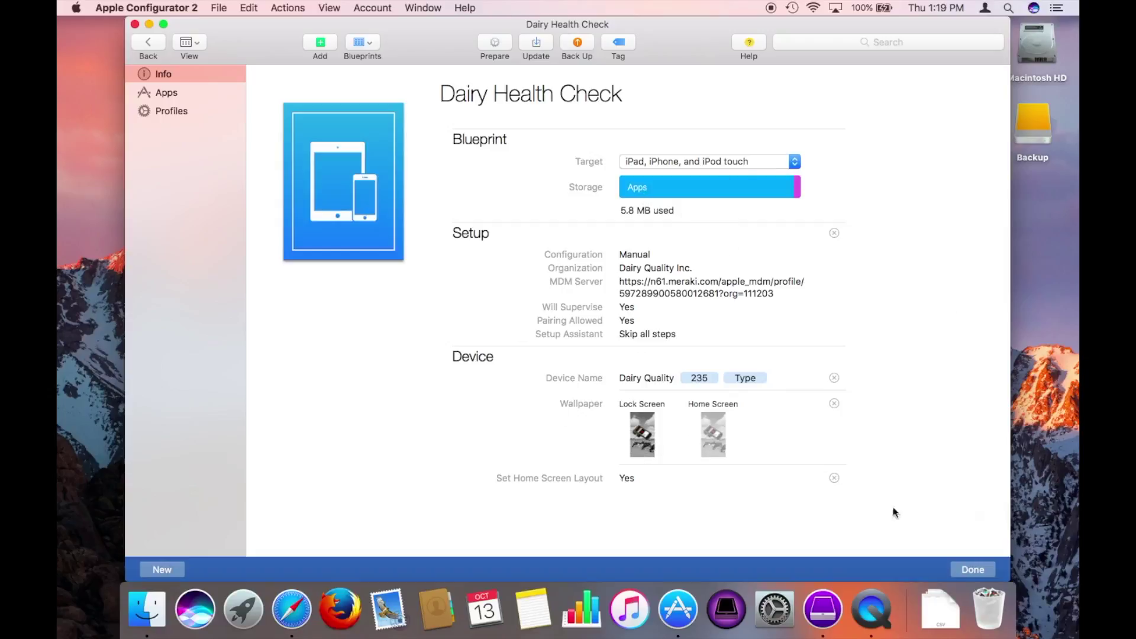
pyautogui.click(966, 571)
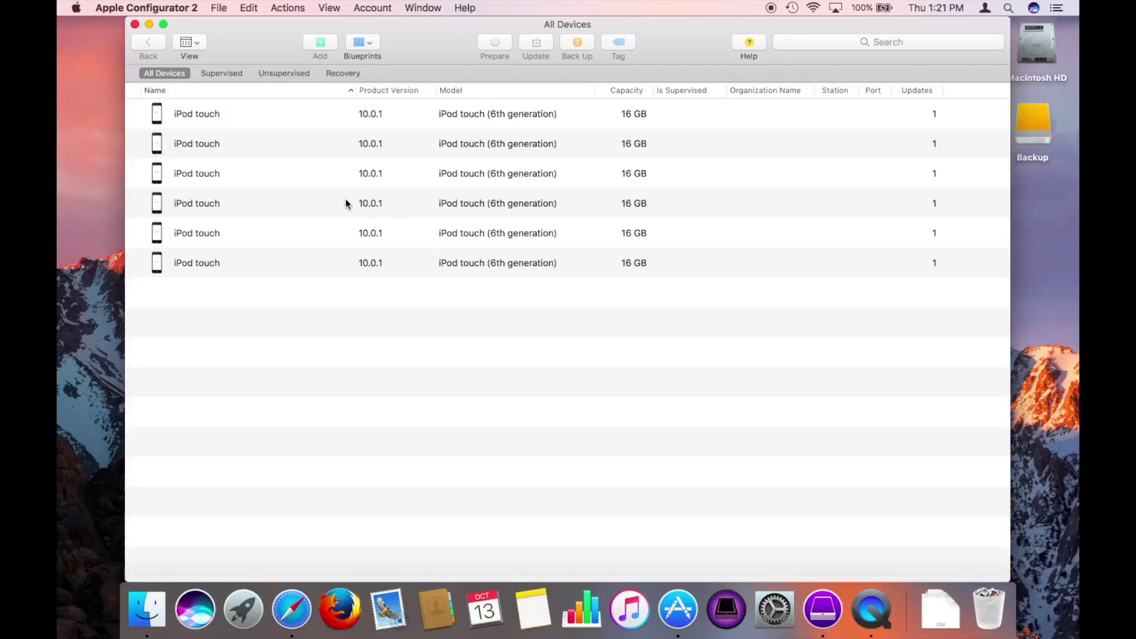
# Step: Apply the Dairy Health Check blueprint to all six Dairy Quality 235iPod–240iPod devices
pyautogui.click(268, 115)
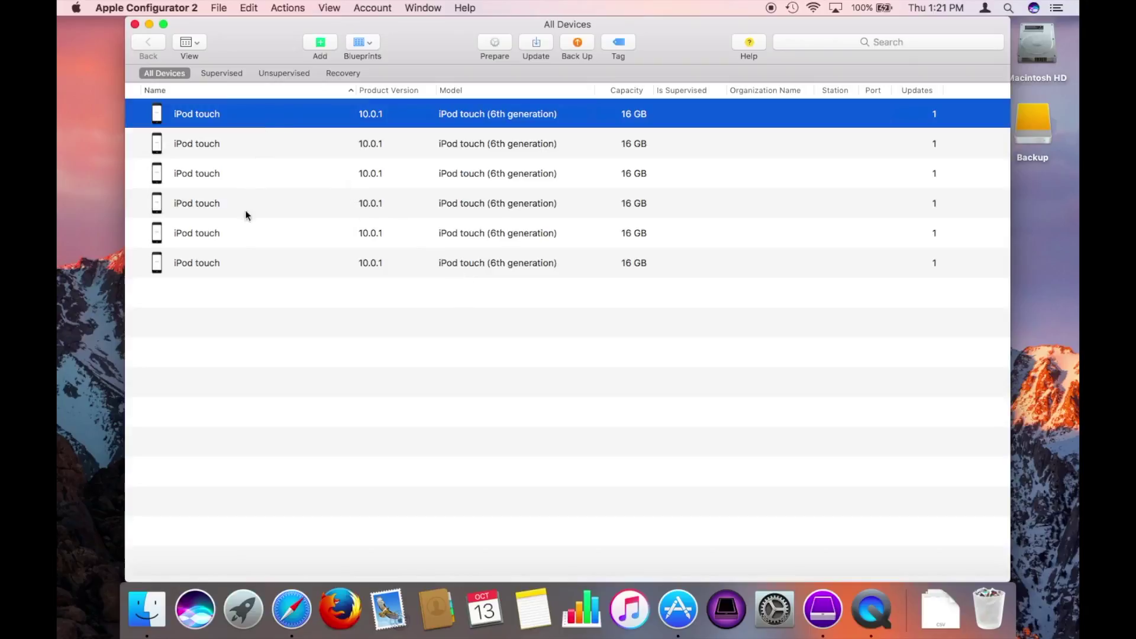
pyautogui.keyDown('shift'); pyautogui.click(235, 263); pyautogui.keyUp('shift')
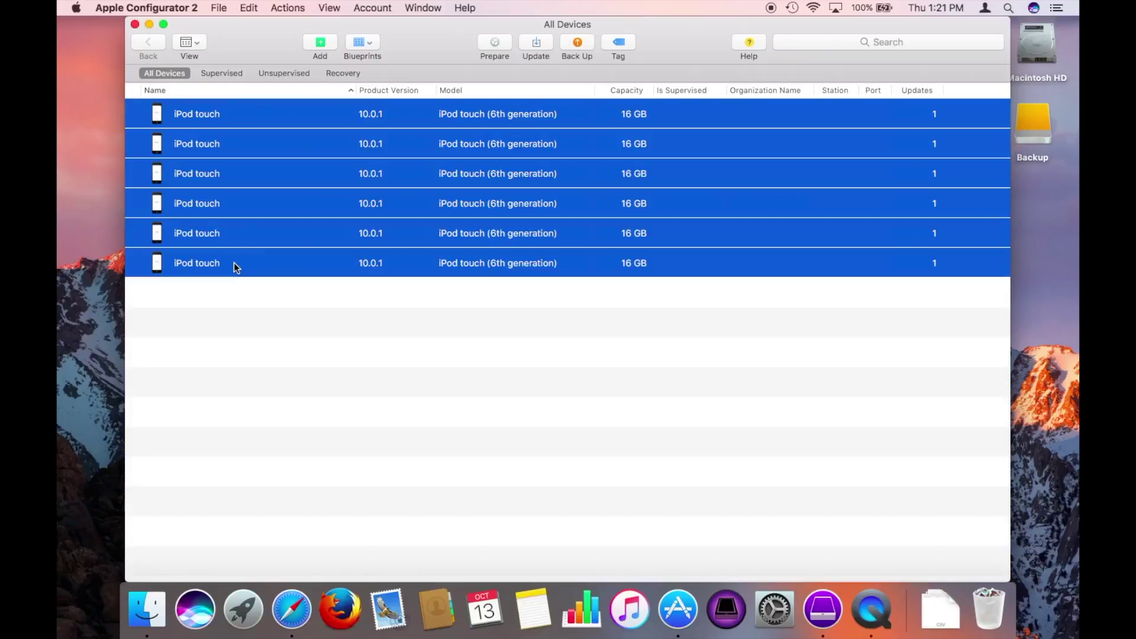
pyautogui.click(372, 42)
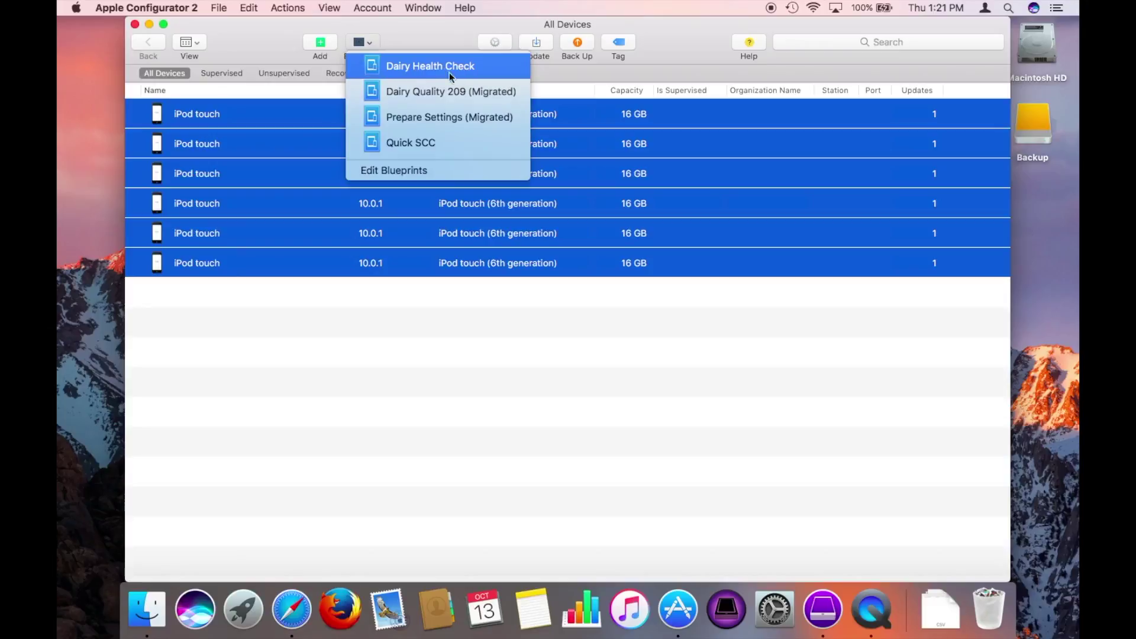
pyautogui.click(414, 71)
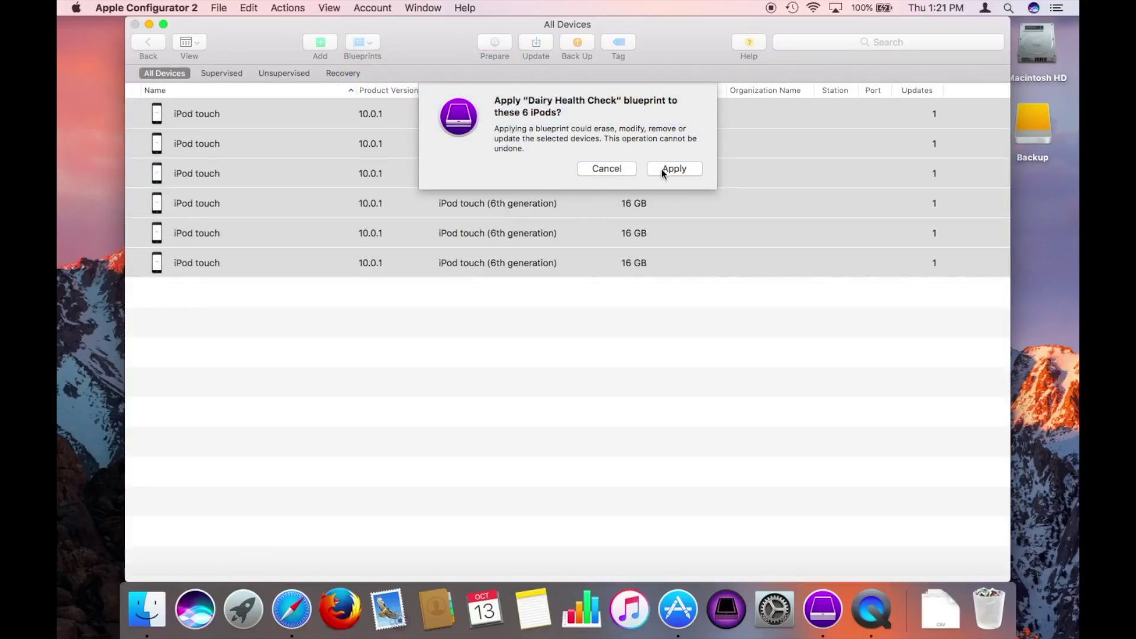
pyautogui.click(663, 170)
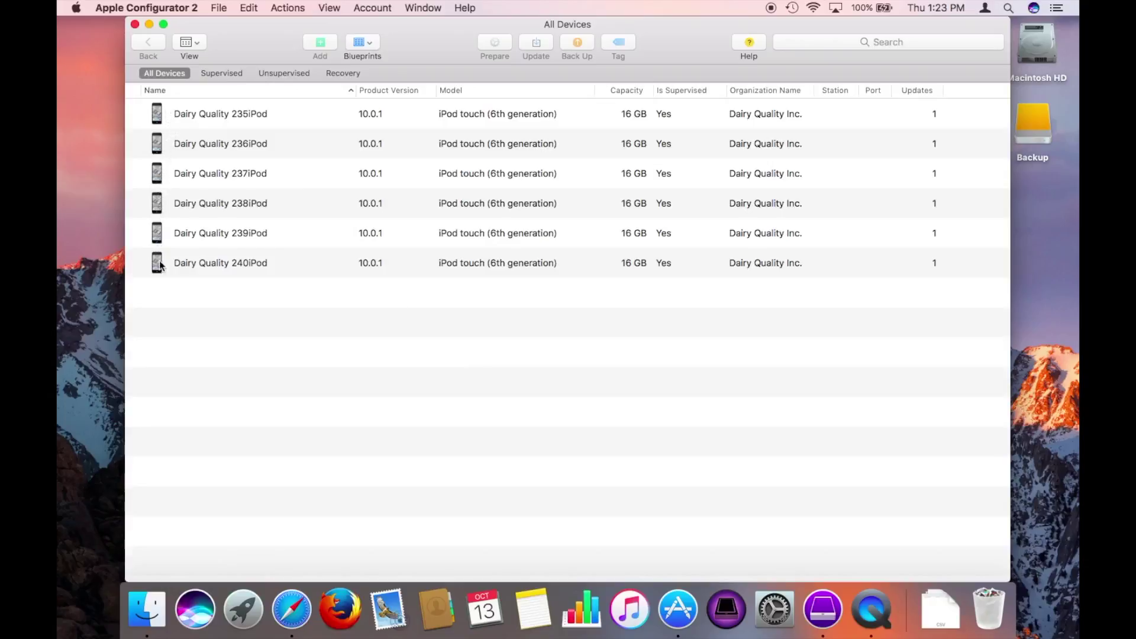
# Step: Review the VPP Assignments window showing all 7 Dairy Health Check licences assigned, then close it
pyautogui.click(412, 6)
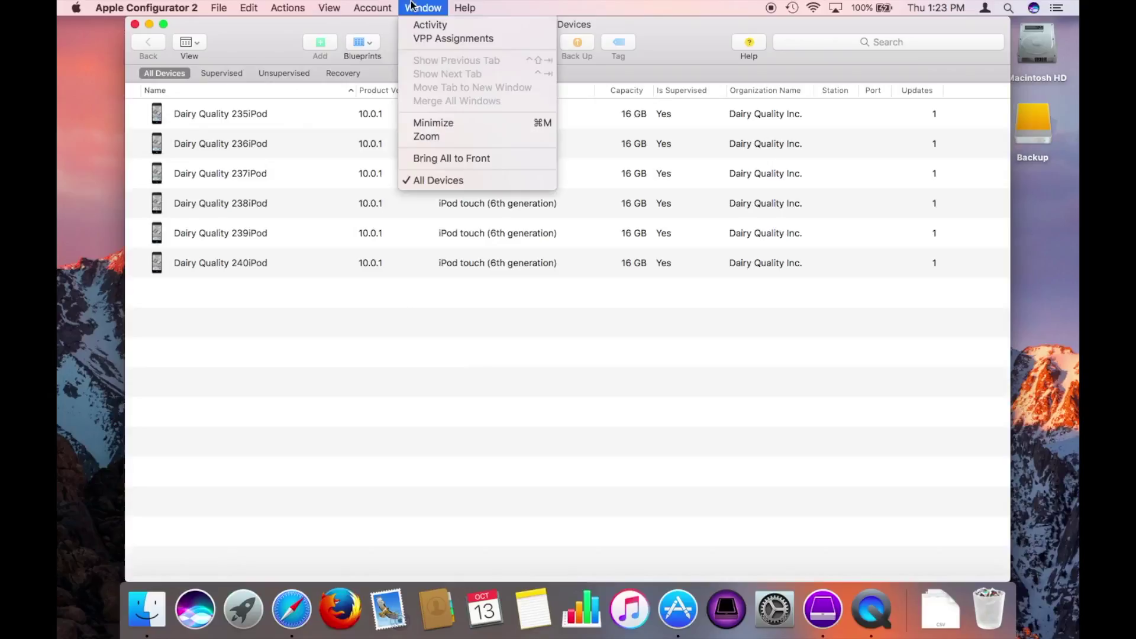
pyautogui.click(414, 38)
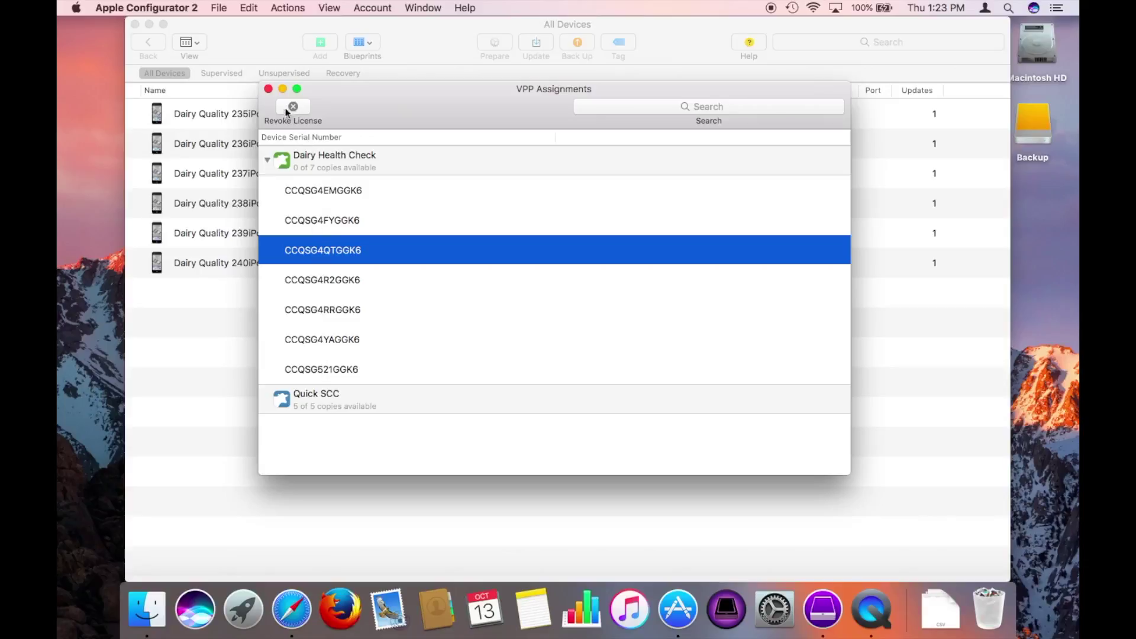
pyautogui.click(269, 89)
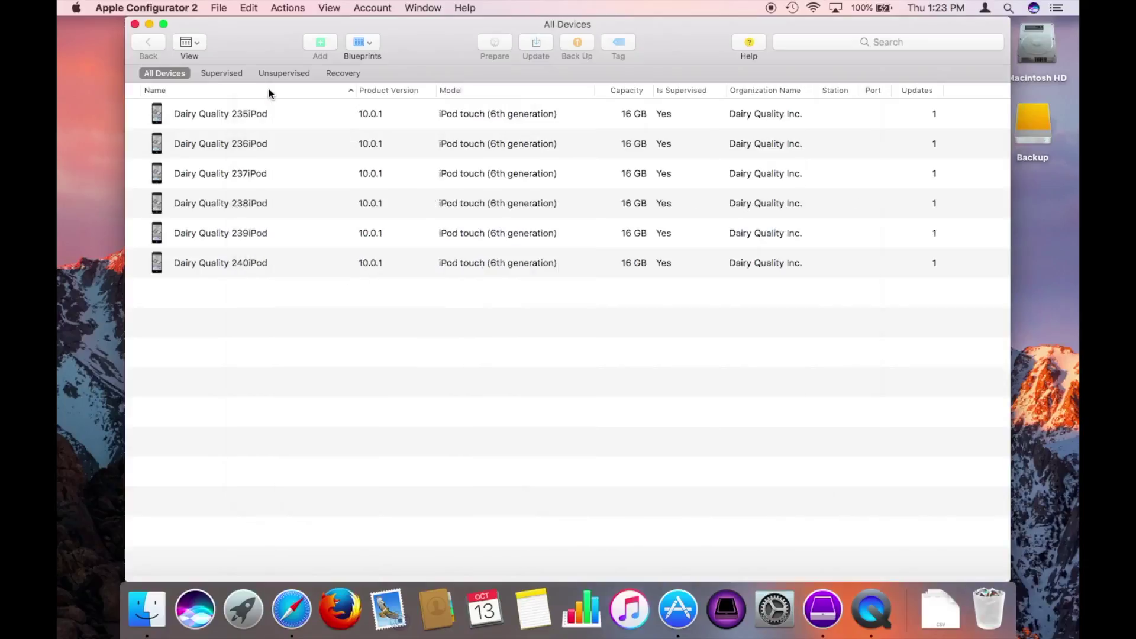